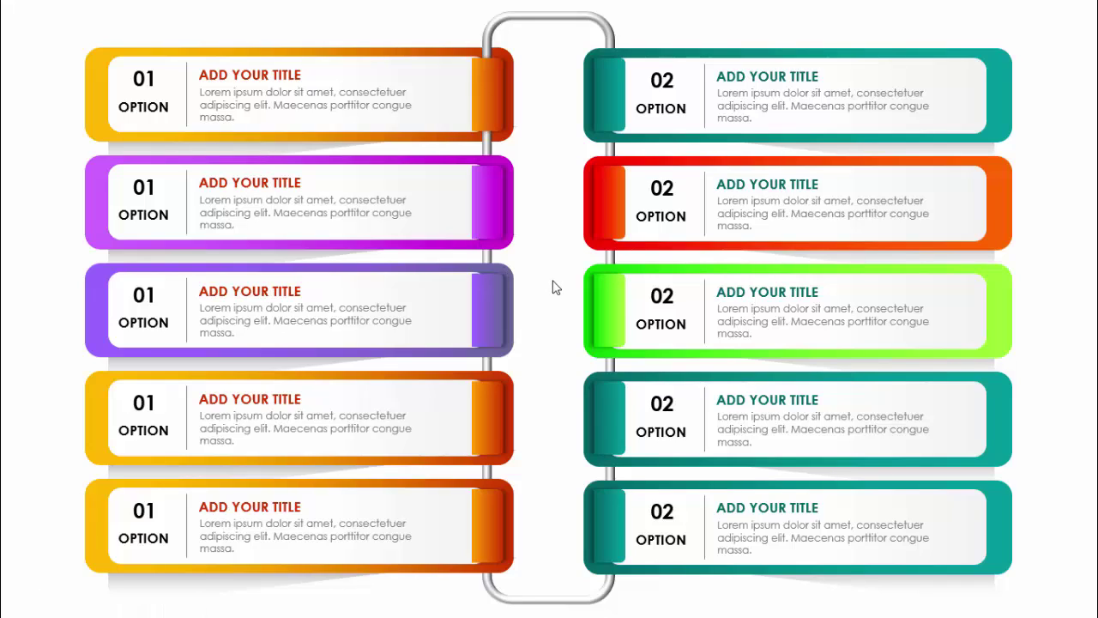
- Advance from the finished infographic preview to the blank third slide
{"action": "left_click", "coordinate": [962, 394]}
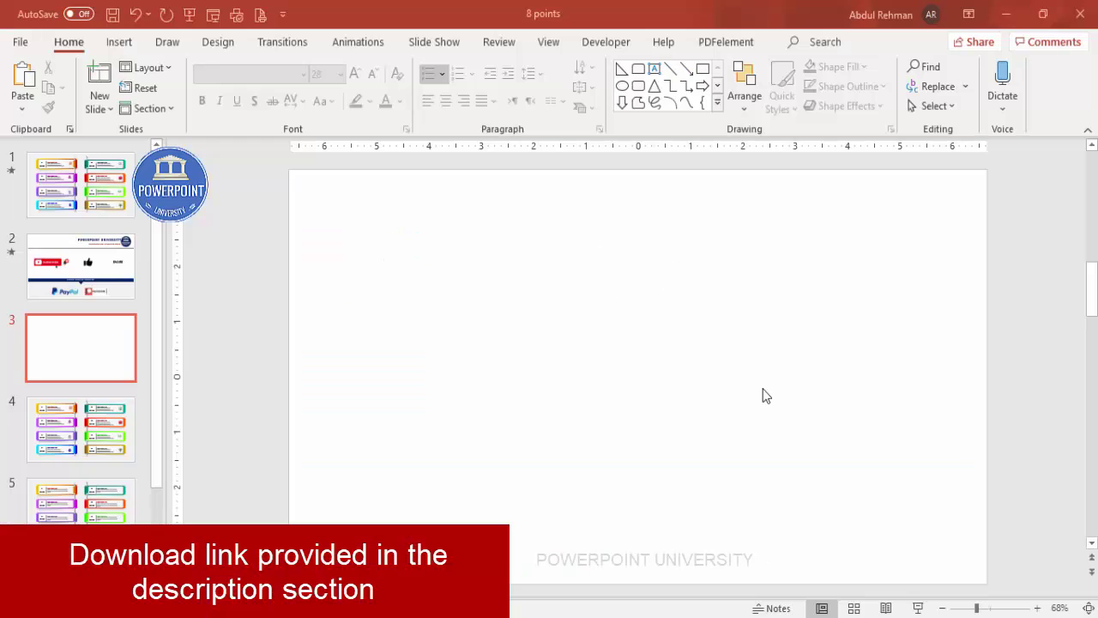
- Turn on guides and draw a tall rounded rectangle near the slide centre
{"action": "left_click", "coordinate": [548, 42]}
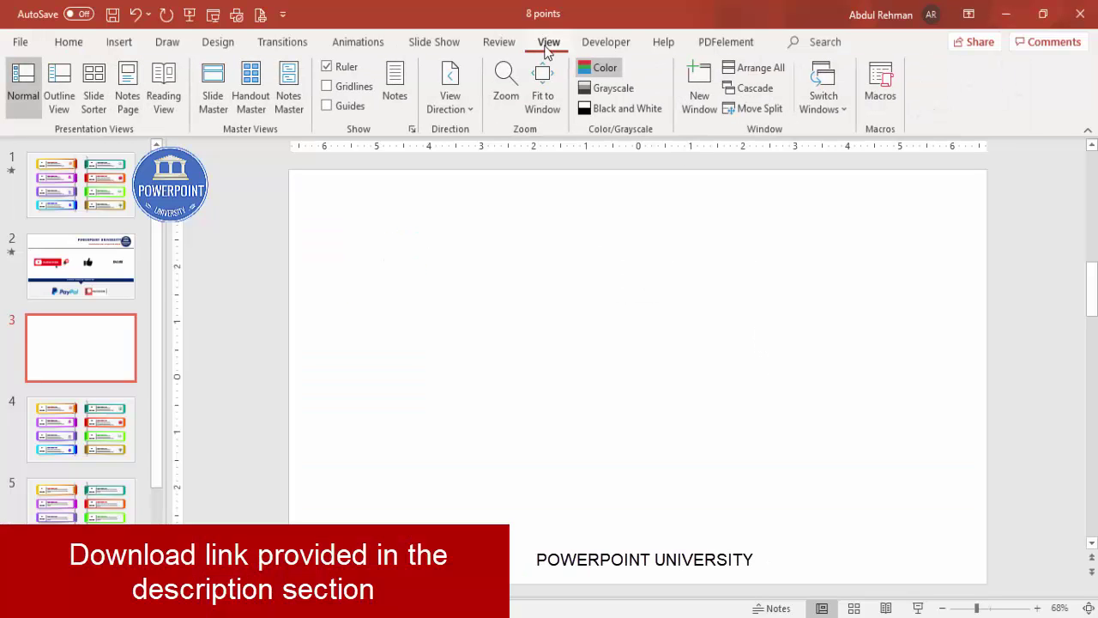
{"action": "left_click", "coordinate": [358, 107]}
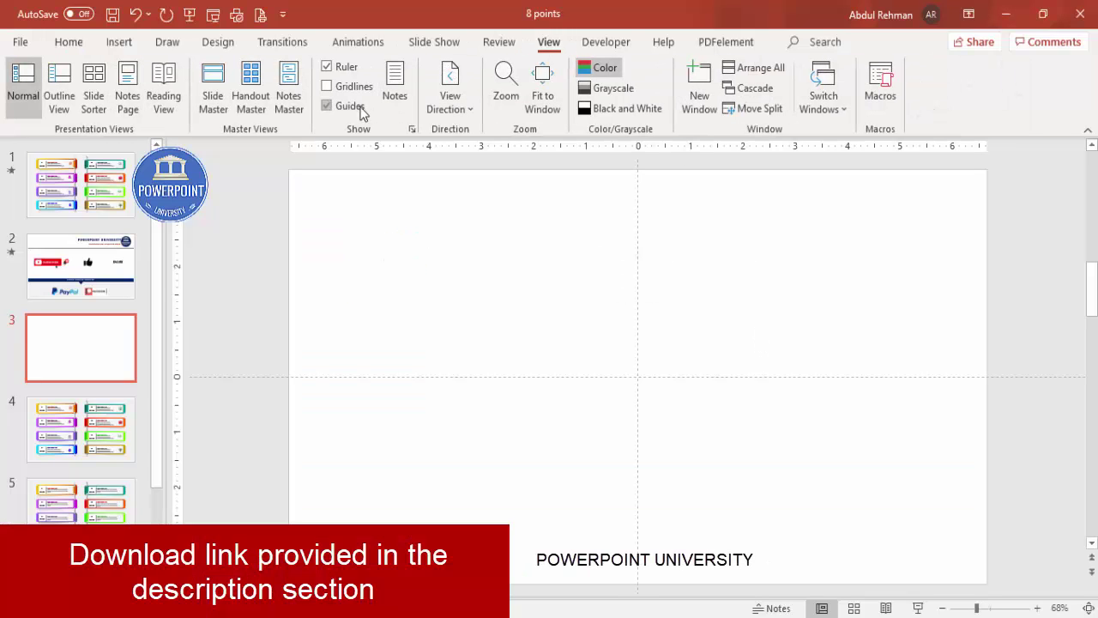
{"action": "left_click", "coordinate": [119, 42]}
{"action": "left_click", "coordinate": [255, 100]}
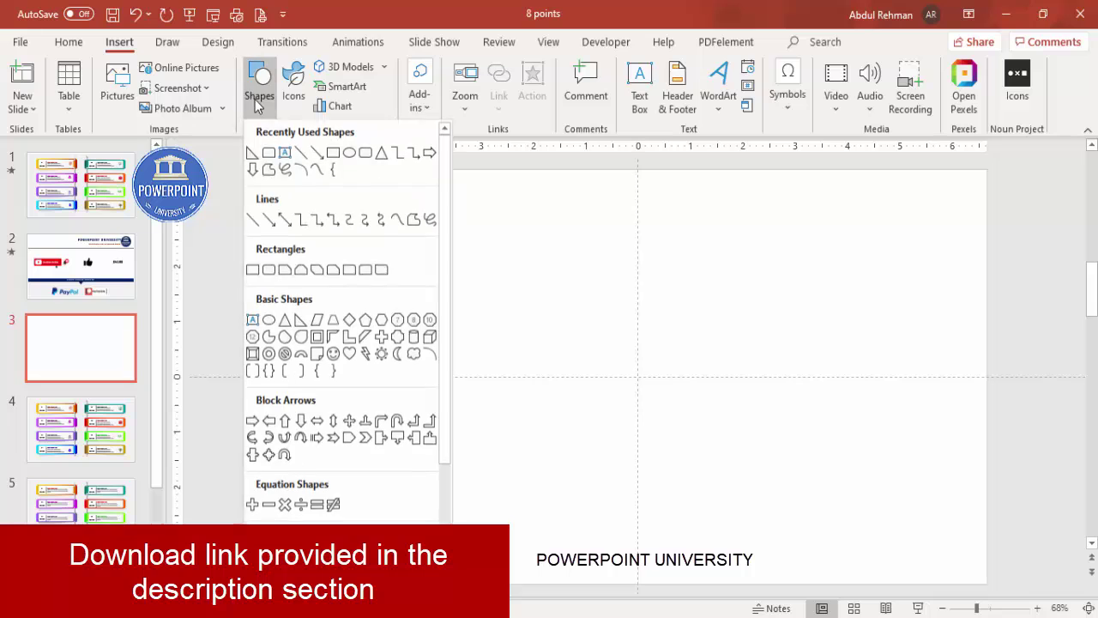
{"action": "left_click", "coordinate": [268, 271]}
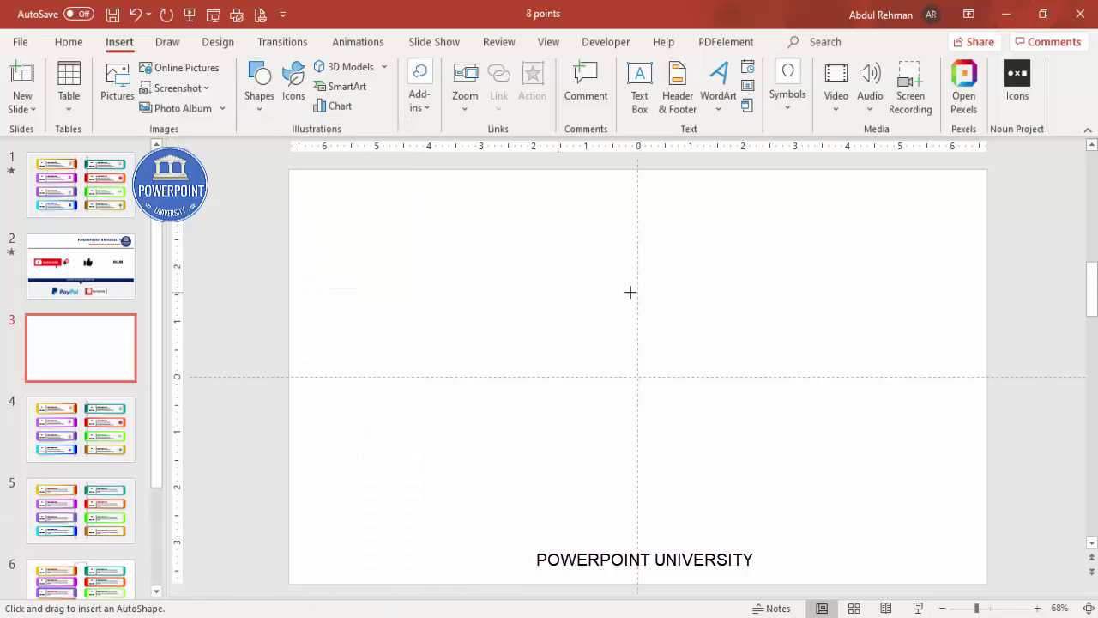
{"action": "mouse_move", "coordinate": [568, 239]}
{"action": "left_mouse_down"}
{"action": "mouse_move", "coordinate": [669, 527]}
{"action": "mouse_move", "coordinate": [662, 558]}
{"action": "left_mouse_up"}
{"action": "left_click_drag", "start_coordinate": [644, 414], "coordinate": [657, 410]}
- Centre the rectangle horizontally and vertically on the slide
{"action": "left_click", "coordinate": [912, 68]}
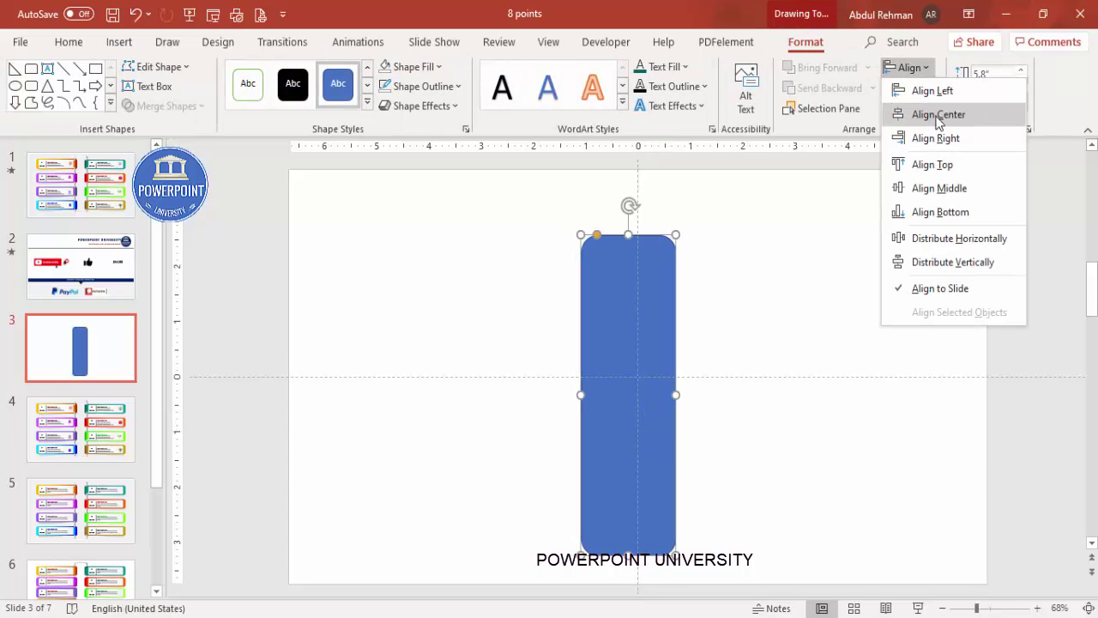
{"action": "left_click", "coordinate": [939, 114]}
{"action": "left_click", "coordinate": [923, 69]}
{"action": "left_click", "coordinate": [950, 188]}
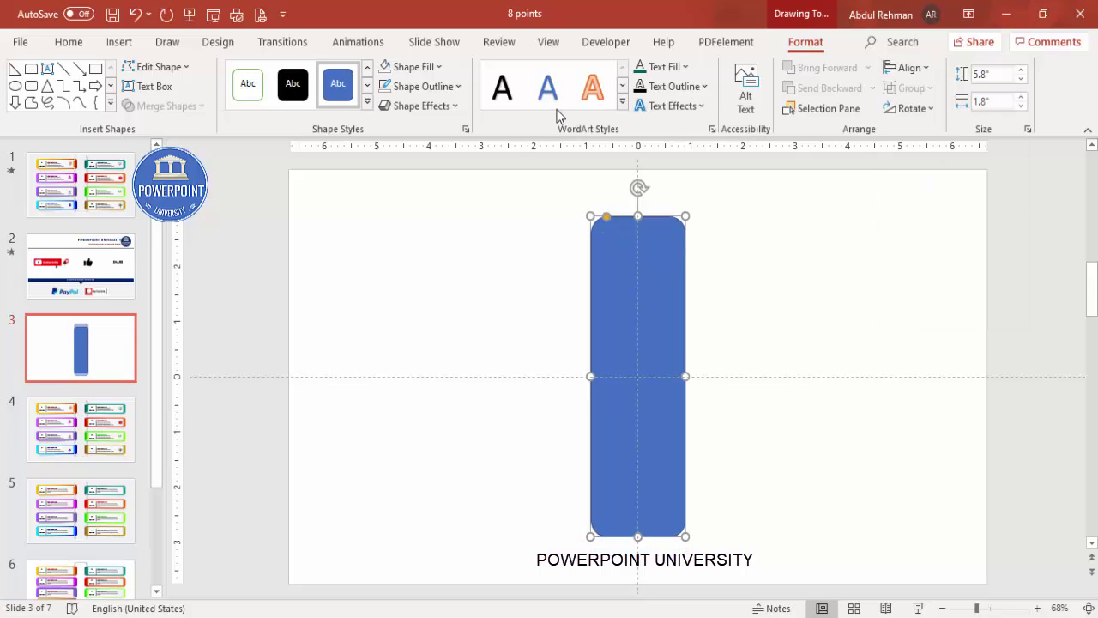
- Give the rectangle a black 6 pt outline and no fill
{"action": "left_click", "coordinate": [423, 85]}
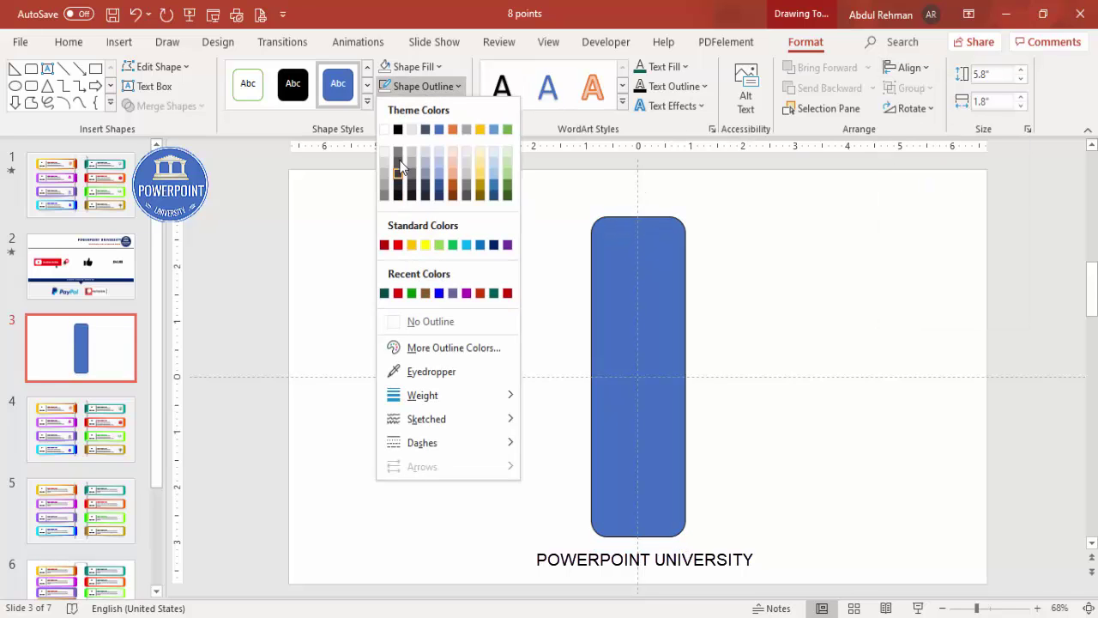
{"action": "left_click", "coordinate": [397, 129]}
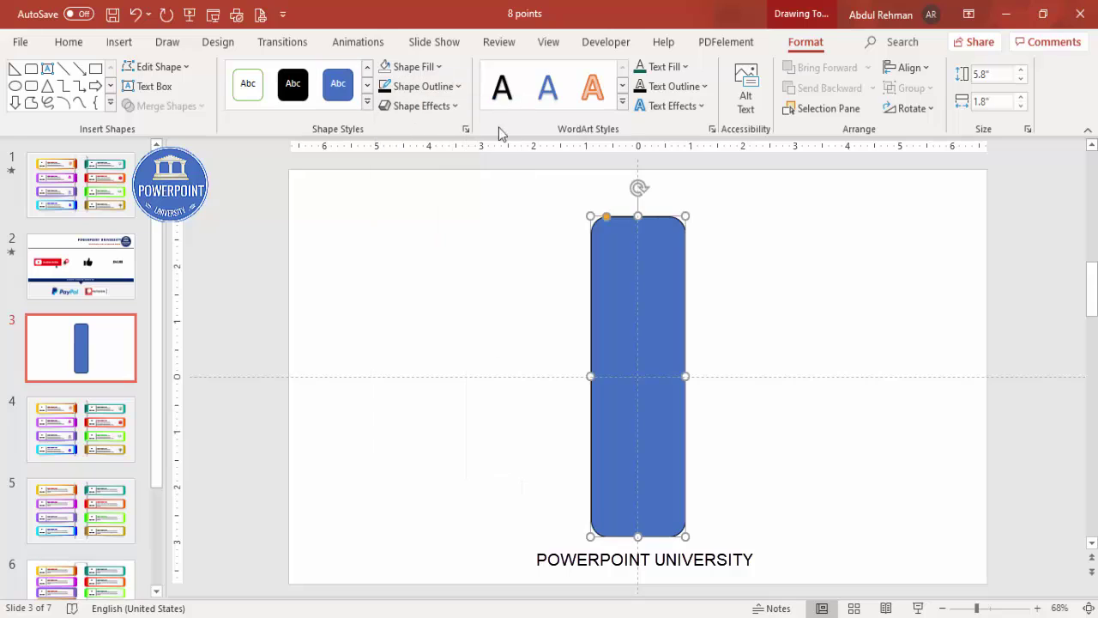
{"action": "left_click", "coordinate": [432, 91]}
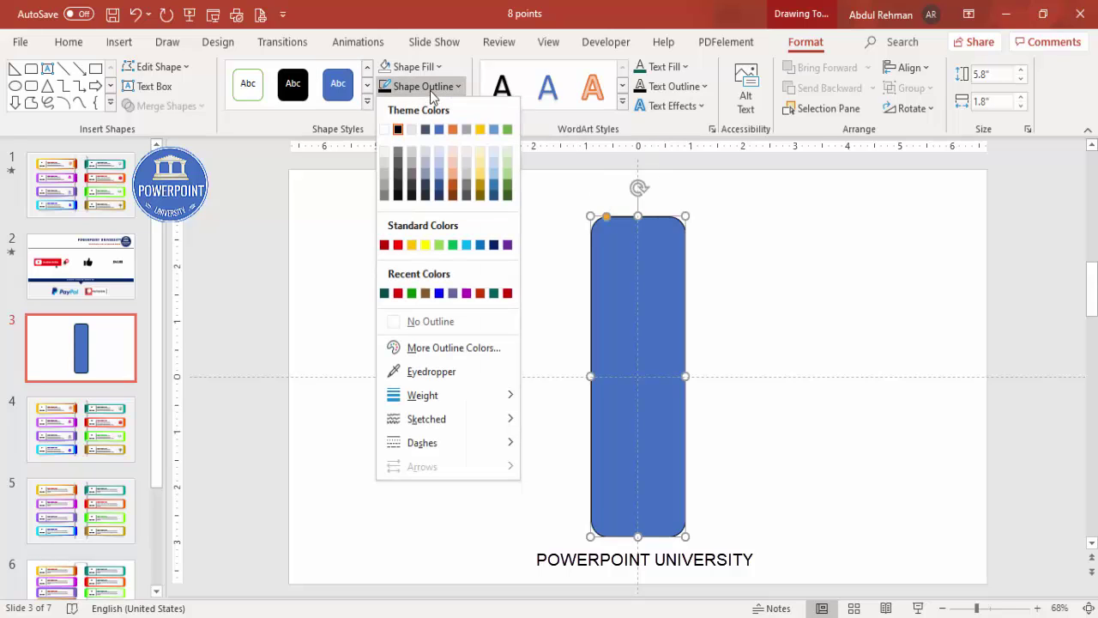
{"action": "mouse_move", "coordinate": [448, 397]}
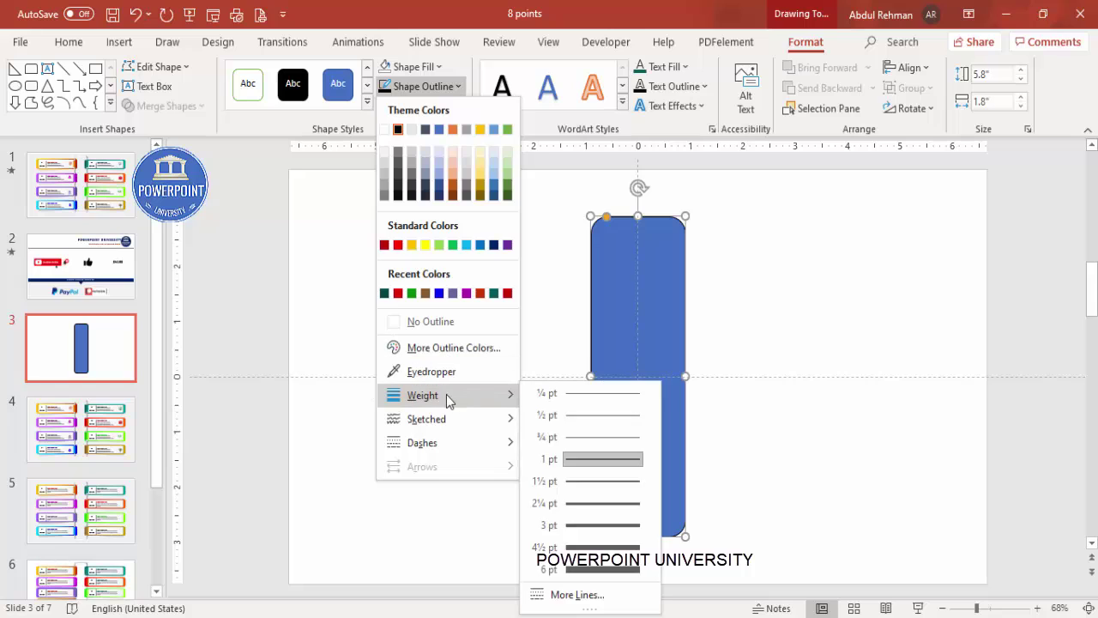
{"action": "left_click", "coordinate": [591, 568]}
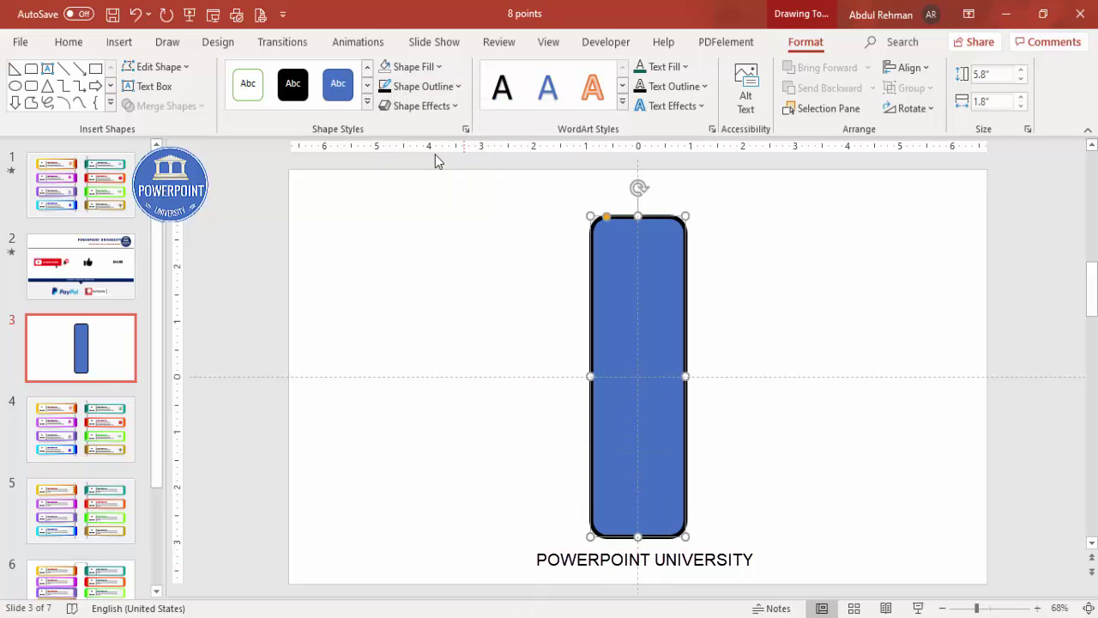
{"action": "left_click", "coordinate": [419, 68]}
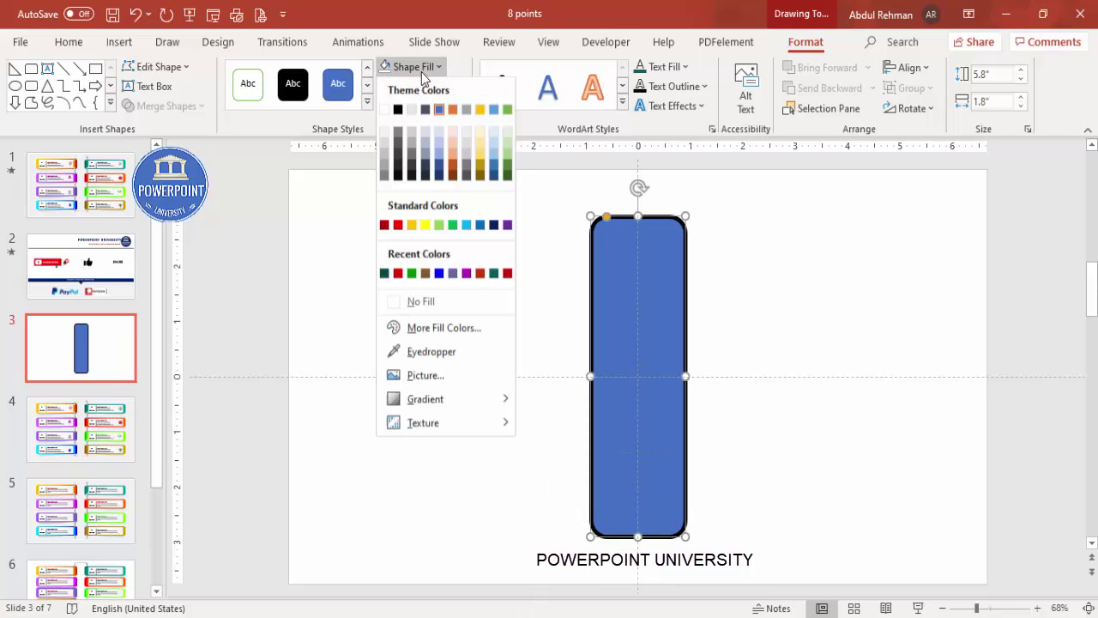
{"action": "left_click", "coordinate": [431, 302]}
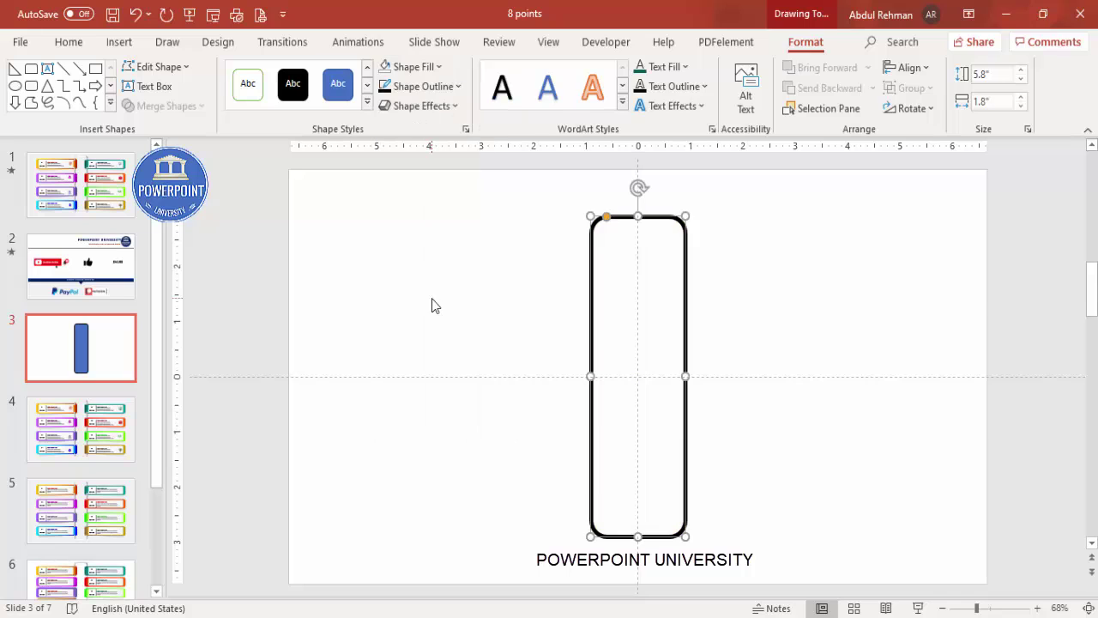
{"action": "right_click", "coordinate": [654, 220]}
{"action": "left_click", "coordinate": [746, 585]}
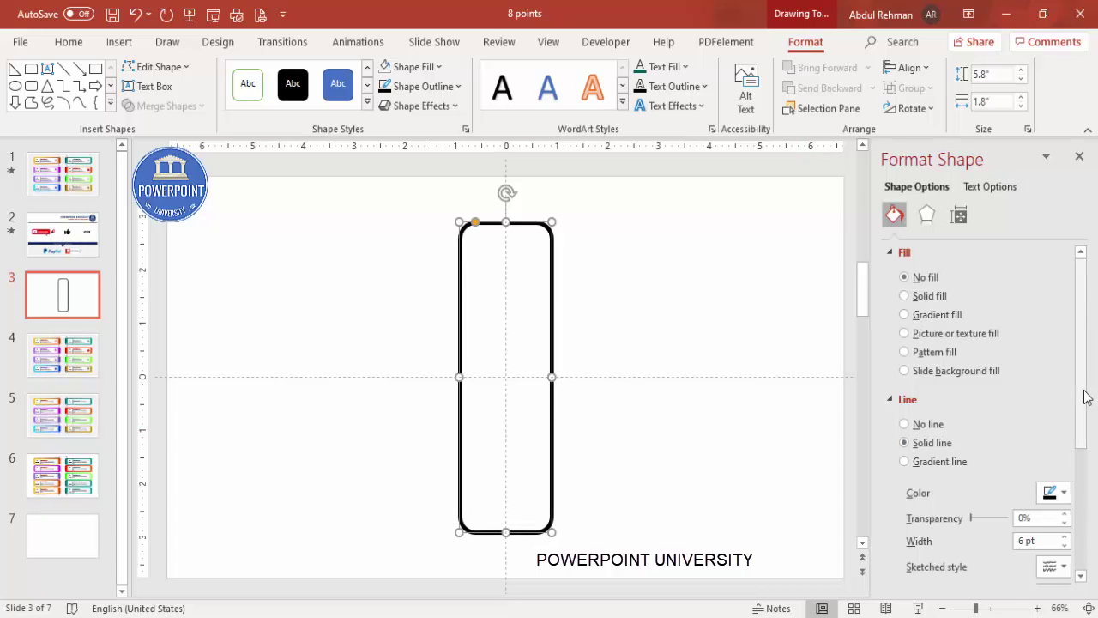
- Switch the frame's outline to a gradient line and delete one extra stop
{"action": "scroll", "coordinate": [1086, 396], "scroll_direction": "down", "scroll_amount": 2}
{"action": "left_click", "coordinate": [905, 376]}
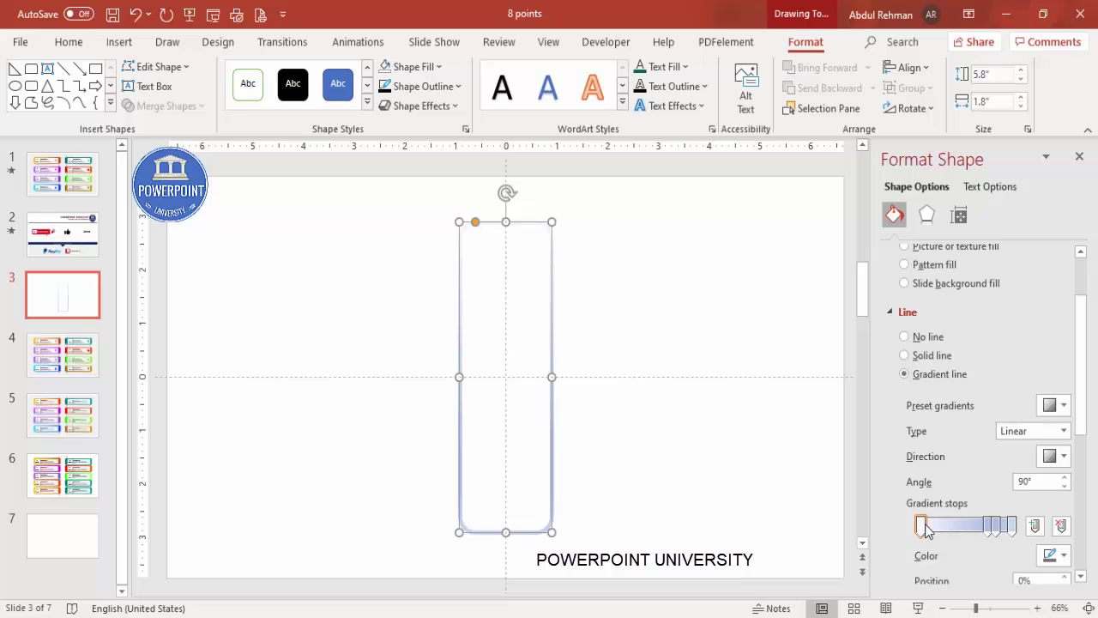
{"action": "left_click", "coordinate": [997, 529]}
{"action": "left_click", "coordinate": [1061, 525]}
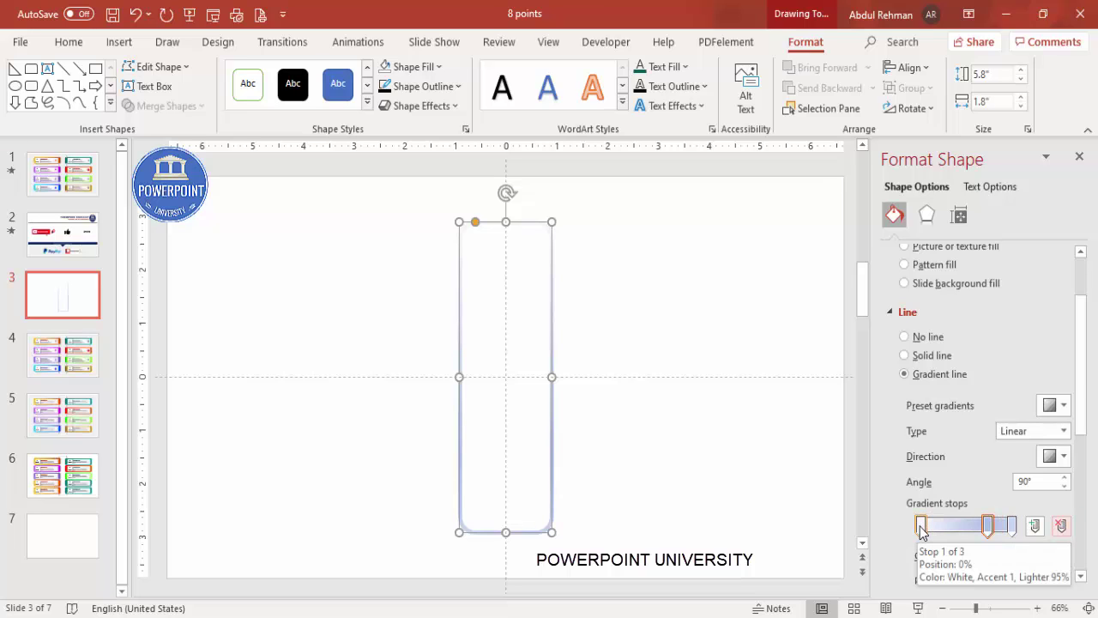
- Set the outline gradient stops to white, then two shades of grey
{"action": "left_click", "coordinate": [922, 528]}
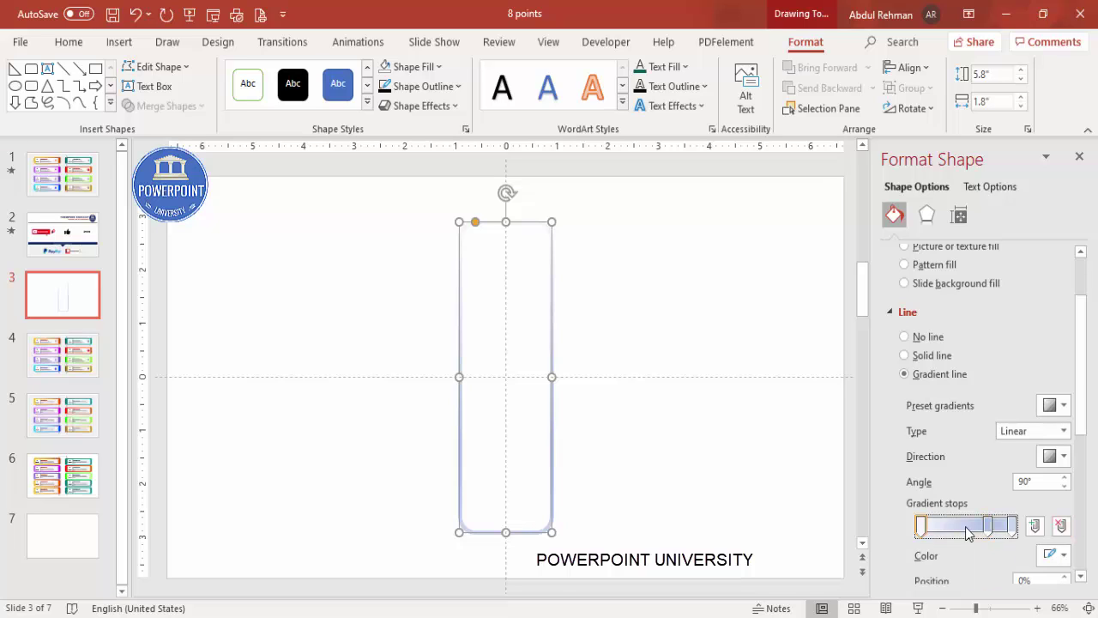
{"action": "left_click", "coordinate": [1053, 555]}
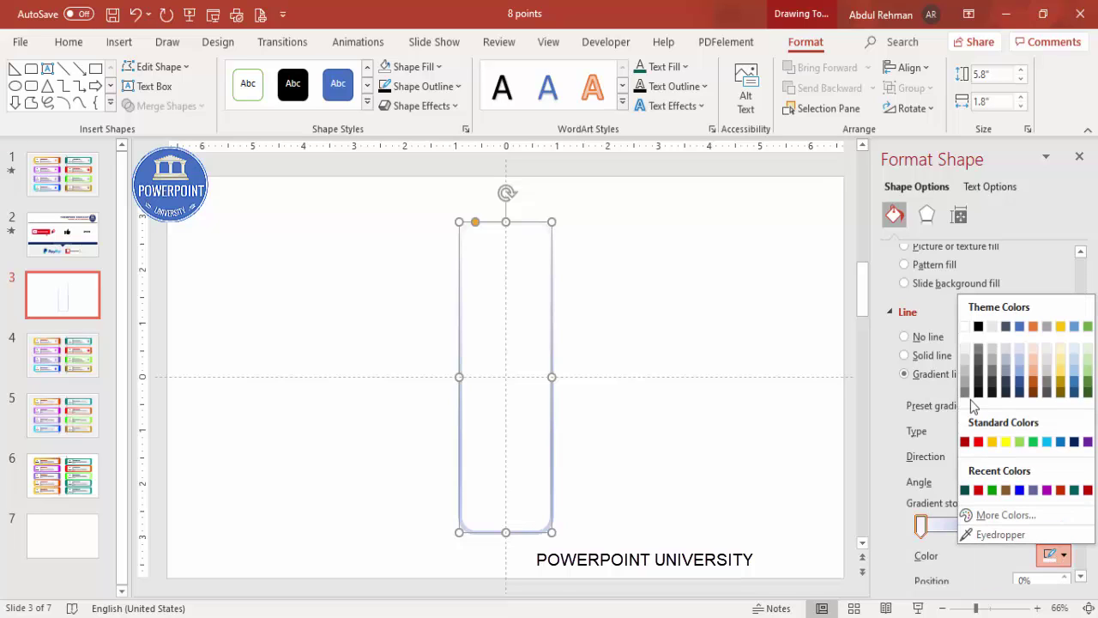
{"action": "left_click", "coordinate": [965, 327]}
{"action": "left_click", "coordinate": [988, 525]}
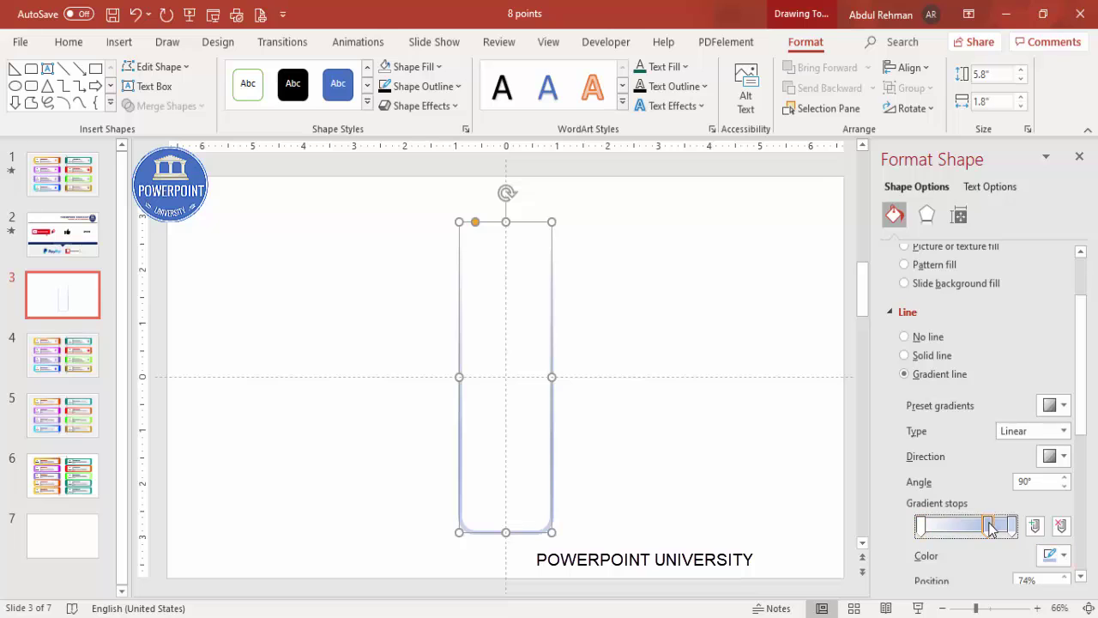
{"action": "left_click", "coordinate": [1054, 555]}
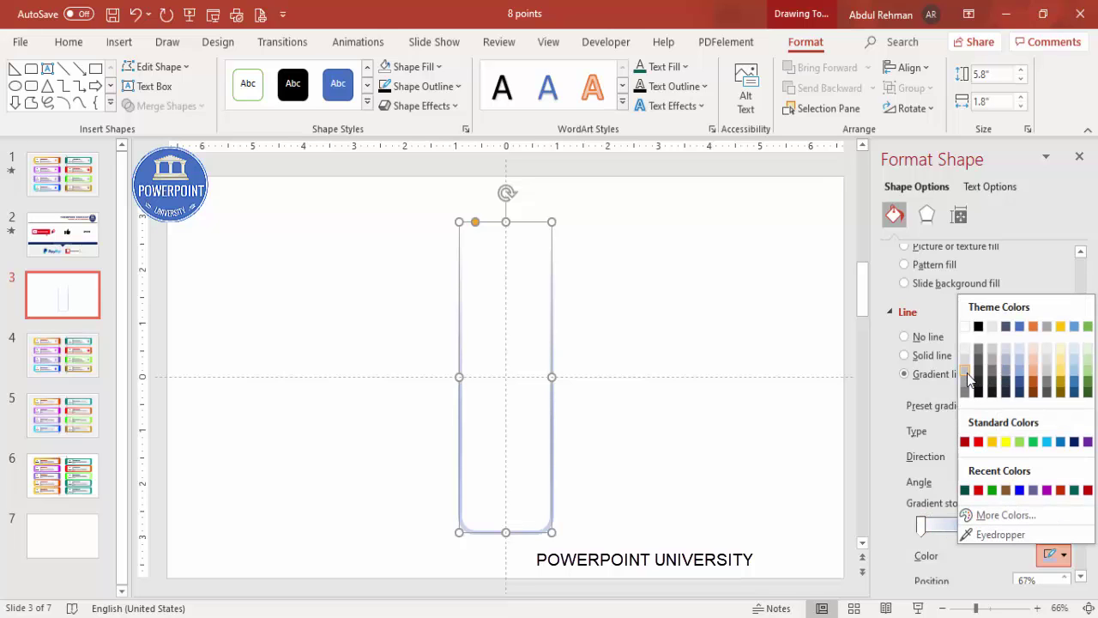
{"action": "left_click", "coordinate": [967, 380]}
{"action": "left_click", "coordinate": [1011, 525]}
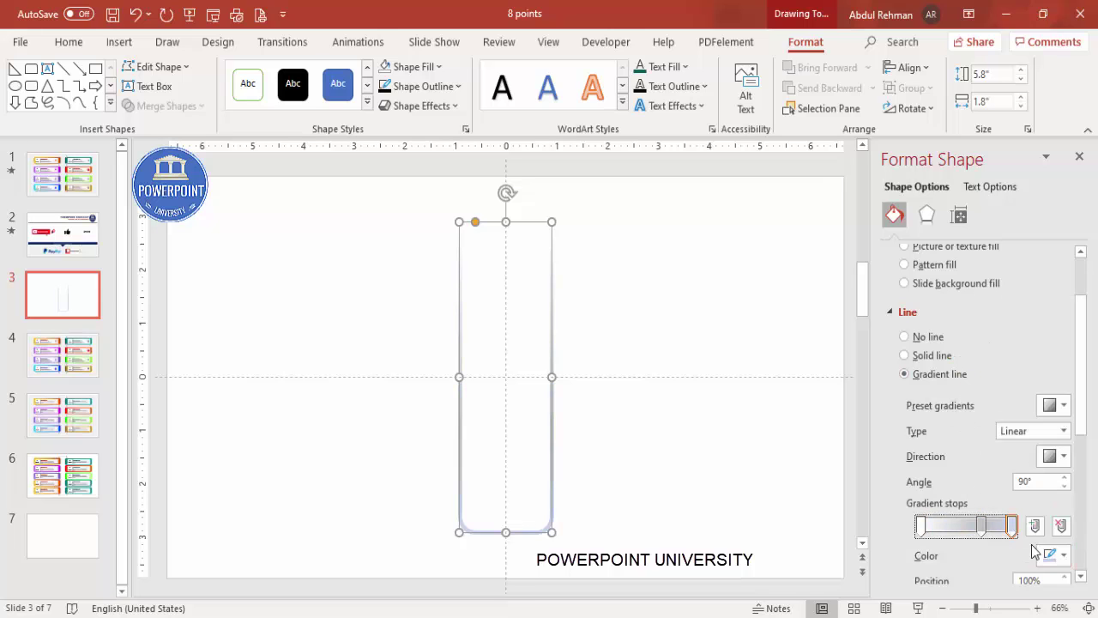
{"action": "left_click", "coordinate": [1054, 555]}
{"action": "left_click", "coordinate": [965, 359]}
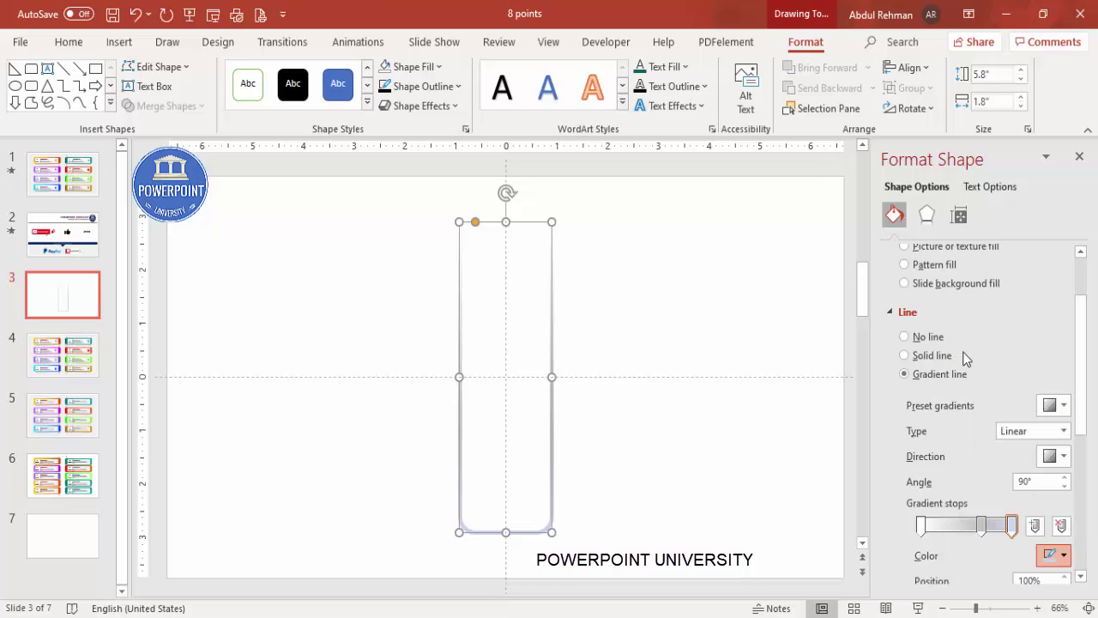
{"action": "left_click", "coordinate": [719, 422]}
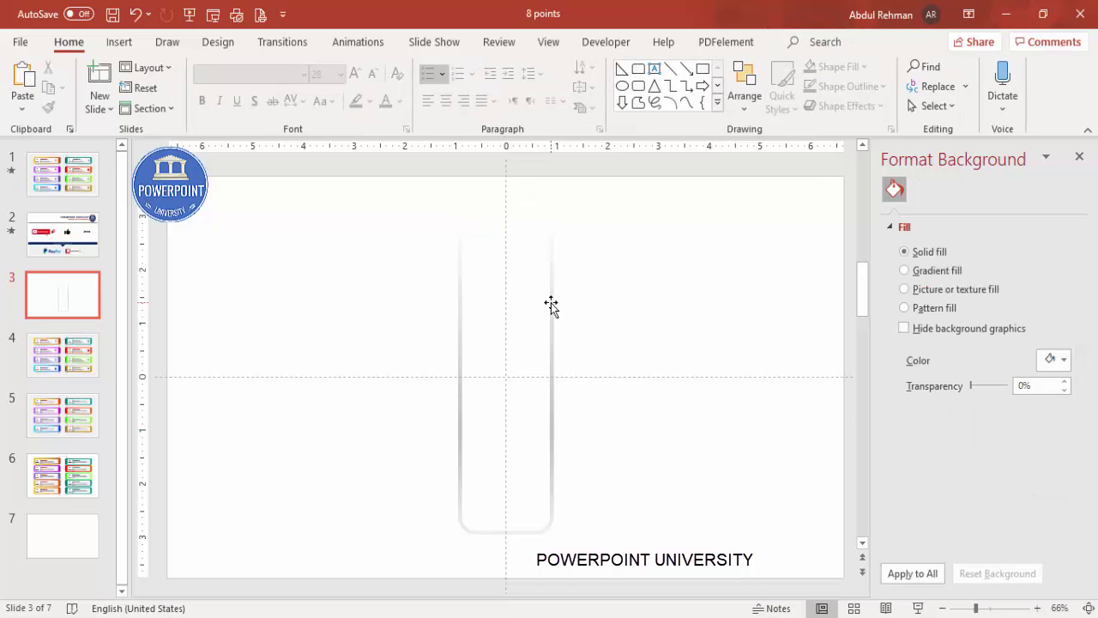
{"action": "left_click", "coordinate": [552, 308]}
- Angle the outline gradient at 225°
{"action": "scroll", "coordinate": [1081, 360], "scroll_direction": "down", "scroll_amount": 3}
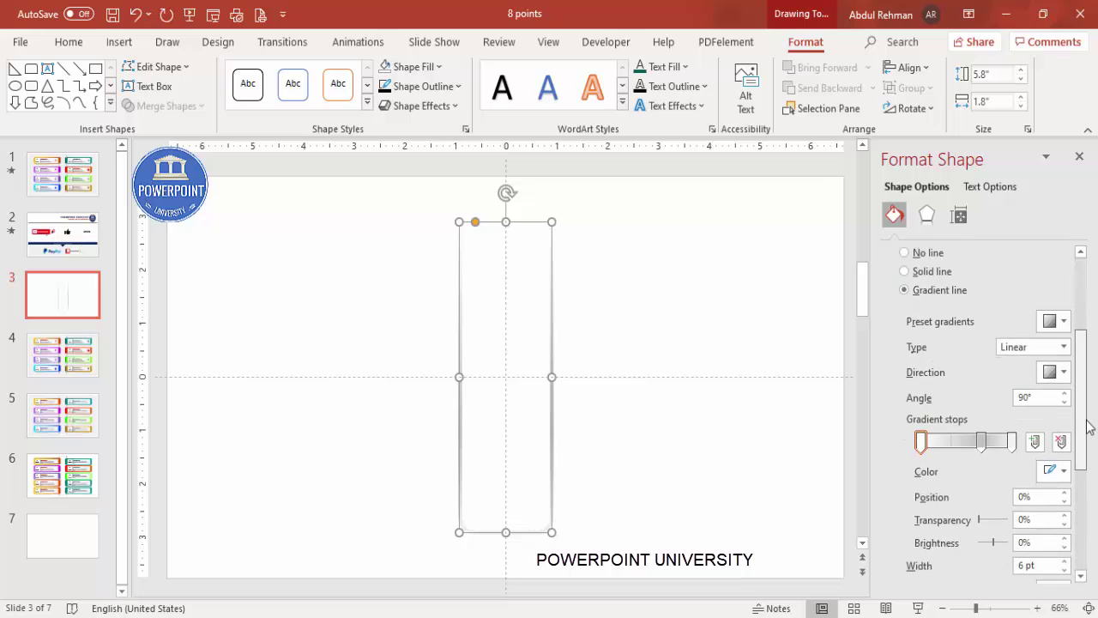
{"action": "left_click", "coordinate": [1054, 362]}
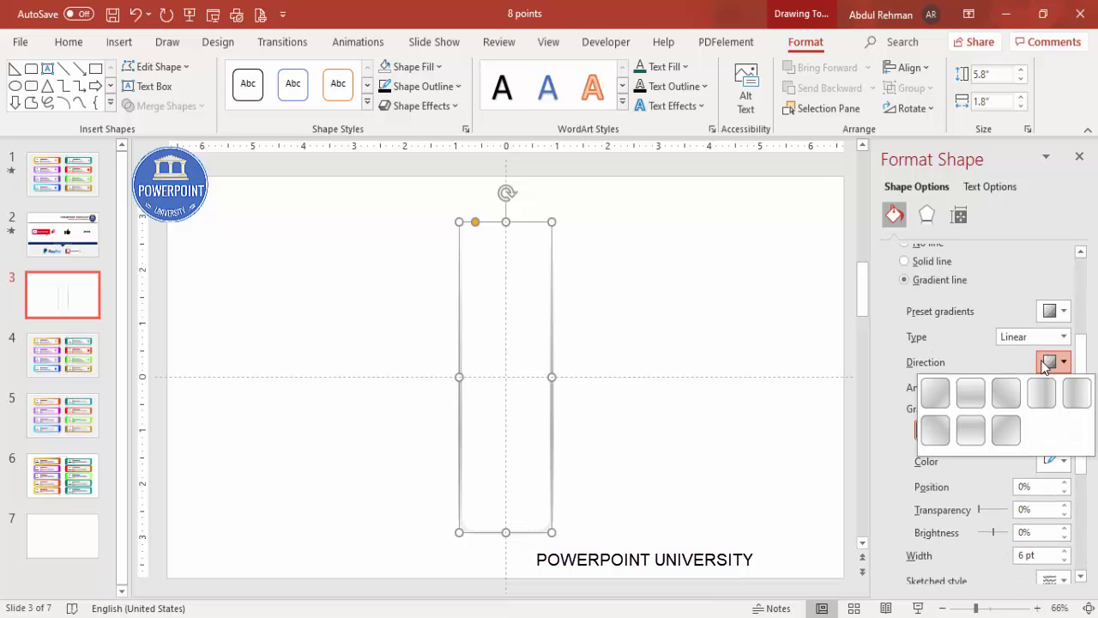
{"action": "left_click", "coordinate": [1006, 430]}
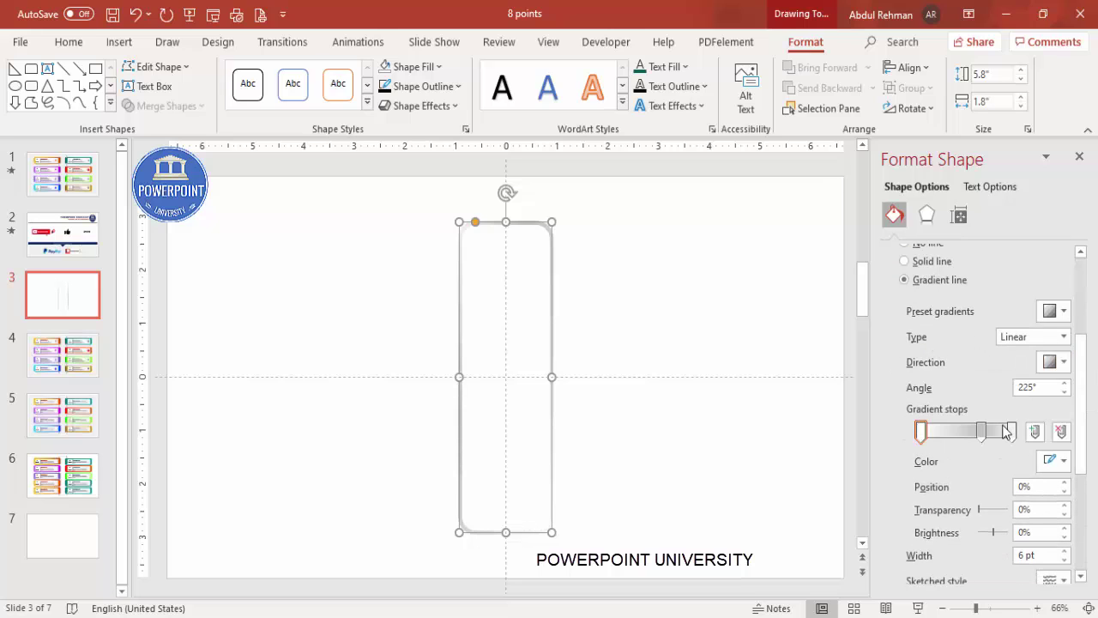
{"action": "left_click", "coordinate": [695, 343]}
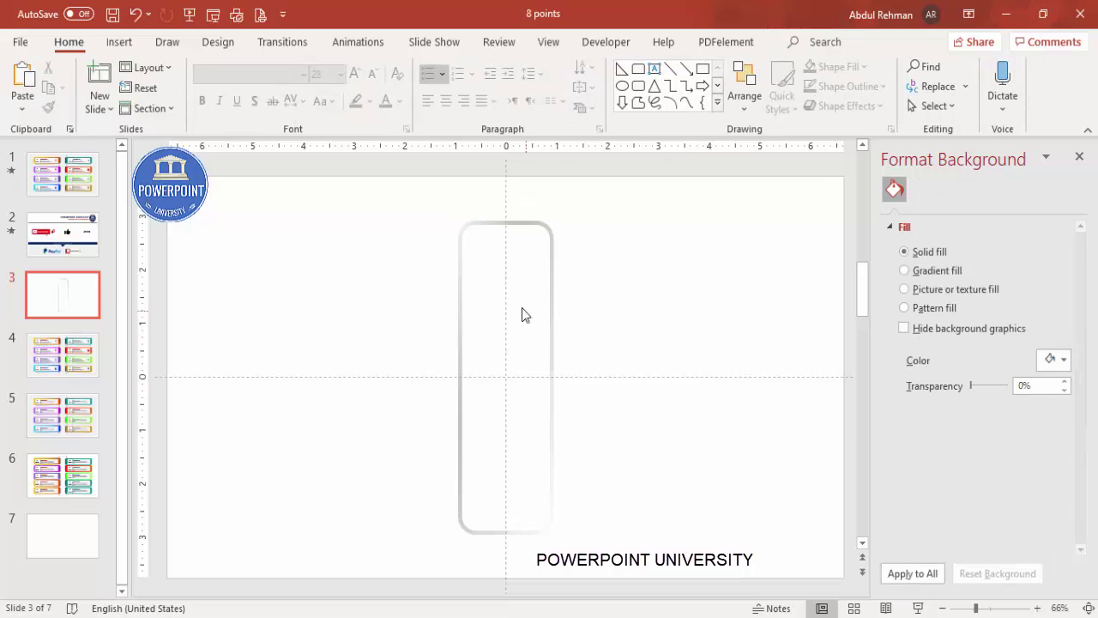
{"action": "left_click", "coordinate": [550, 238]}
{"action": "mouse_move", "coordinate": [1092, 373]}
{"action": "left_mouse_down"}
{"action": "mouse_move", "coordinate": [1088, 412]}
{"action": "mouse_move", "coordinate": [1088, 373]}
{"action": "left_mouse_up"}
- Apply a Round top bevel to the frame
{"action": "left_click", "coordinate": [926, 216]}
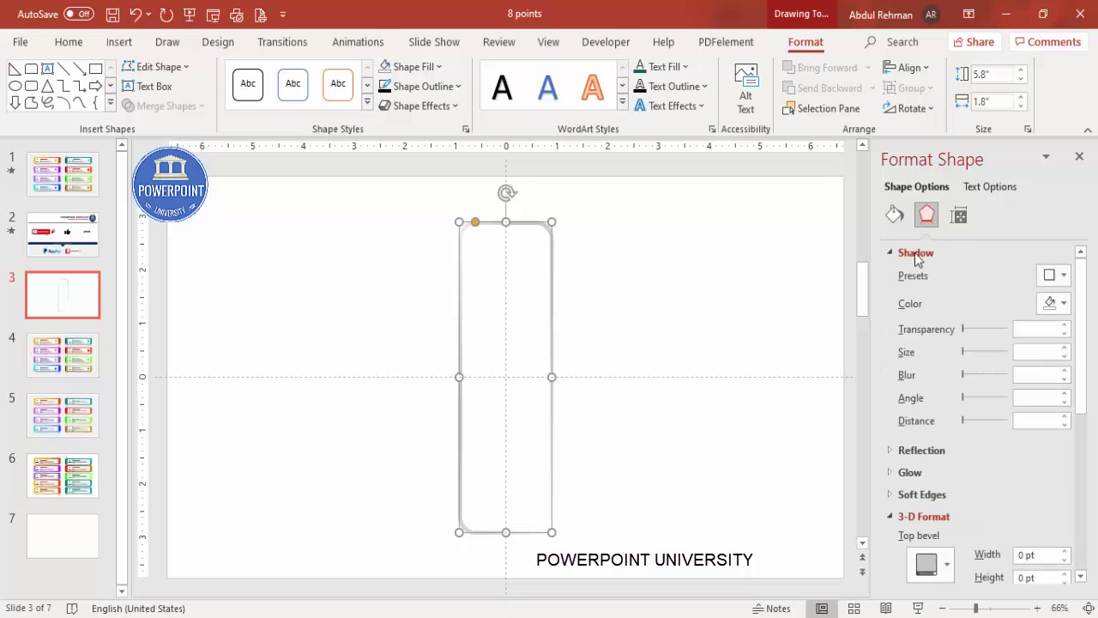
{"action": "left_click_drag", "start_coordinate": [1088, 371], "coordinate": [1088, 444]}
{"action": "left_click", "coordinate": [936, 429]}
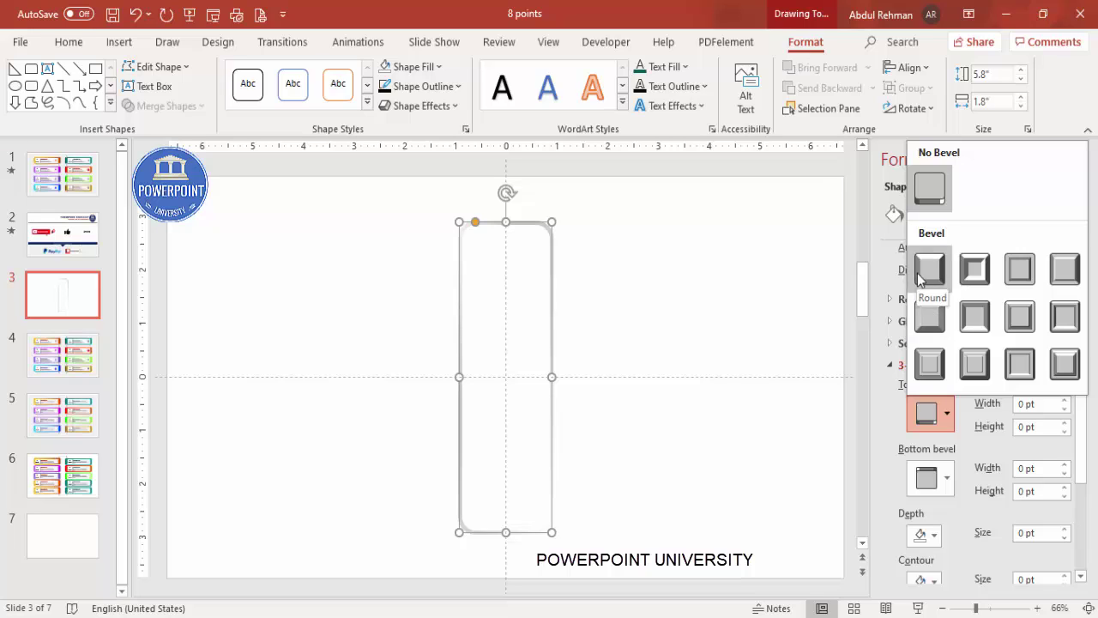
{"action": "left_click", "coordinate": [917, 274]}
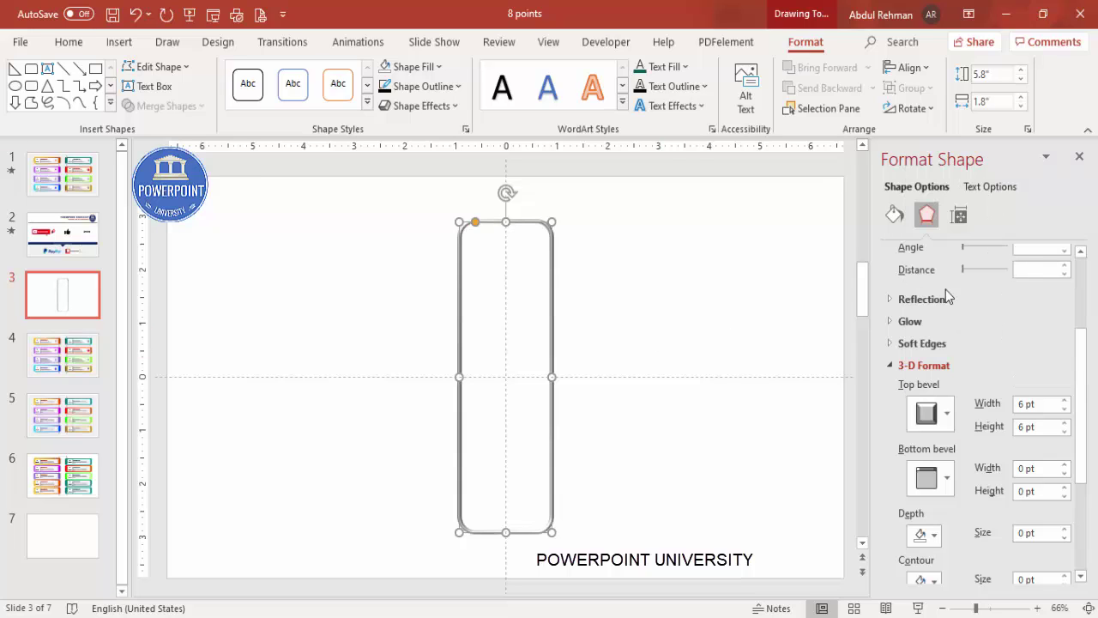
- Widen the frame's gradient outline to 8.25 pt
{"action": "left_click", "coordinate": [893, 221]}
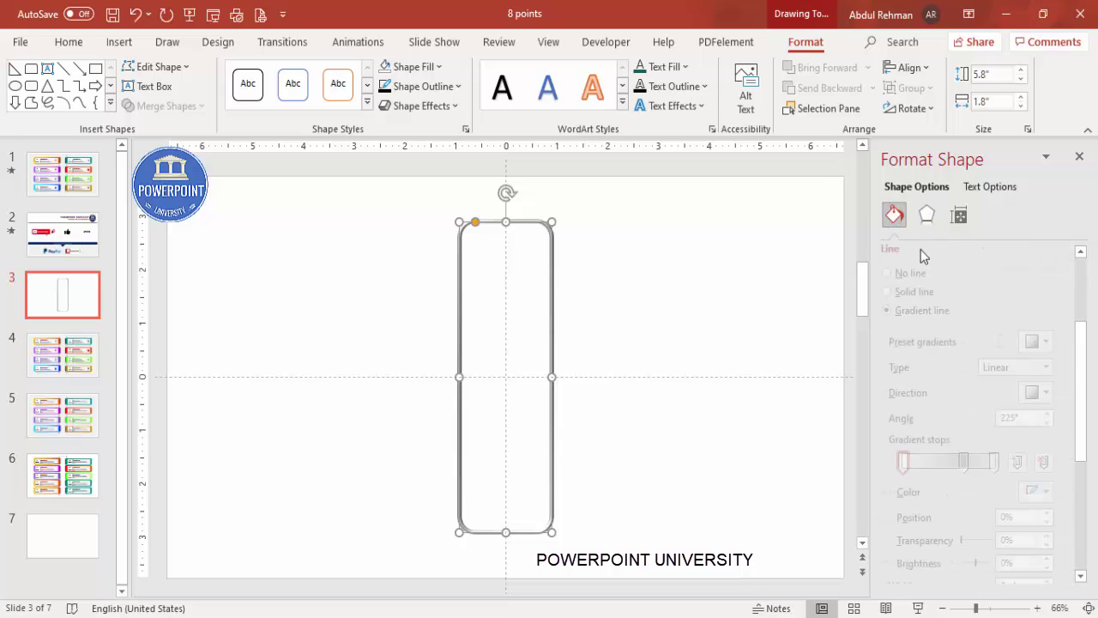
{"action": "left_click_drag", "start_coordinate": [1089, 373], "coordinate": [1089, 488]}
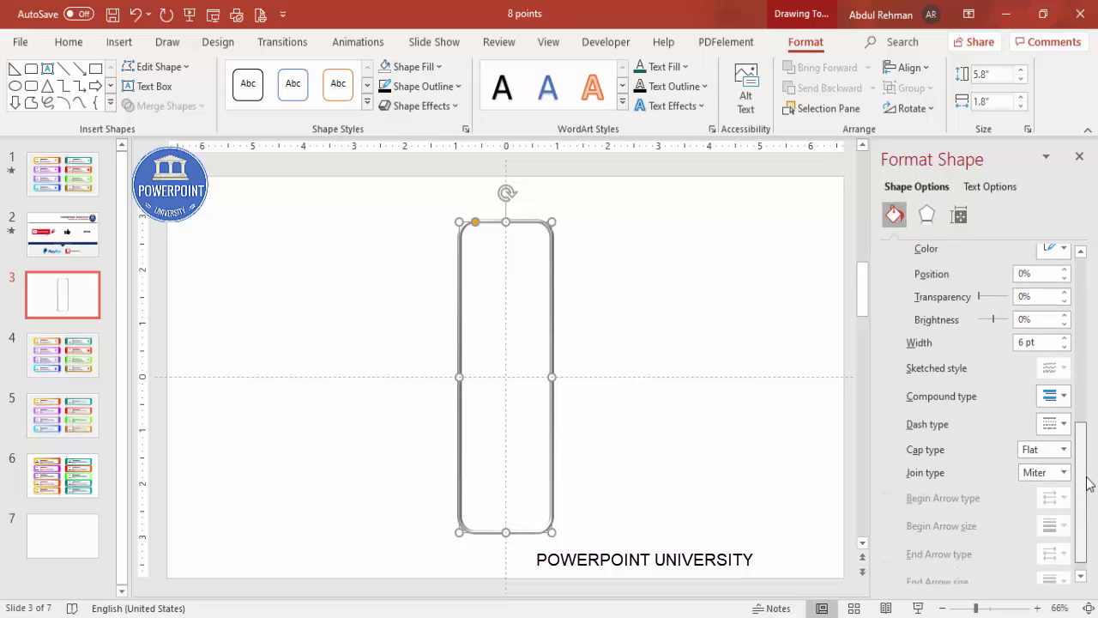
{"action": "left_click", "coordinate": [1064, 339]}
{"action": "left_click", "coordinate": [1065, 339]}
{"action": "left_click", "coordinate": [1064, 338]}
{"action": "left_click", "coordinate": [1065, 338]}
{"action": "left_click", "coordinate": [1064, 339]}
{"action": "left_click", "coordinate": [1065, 339]}
{"action": "left_click", "coordinate": [1065, 339]}
{"action": "left_click", "coordinate": [1065, 339]}
{"action": "left_click", "coordinate": [1065, 339]}
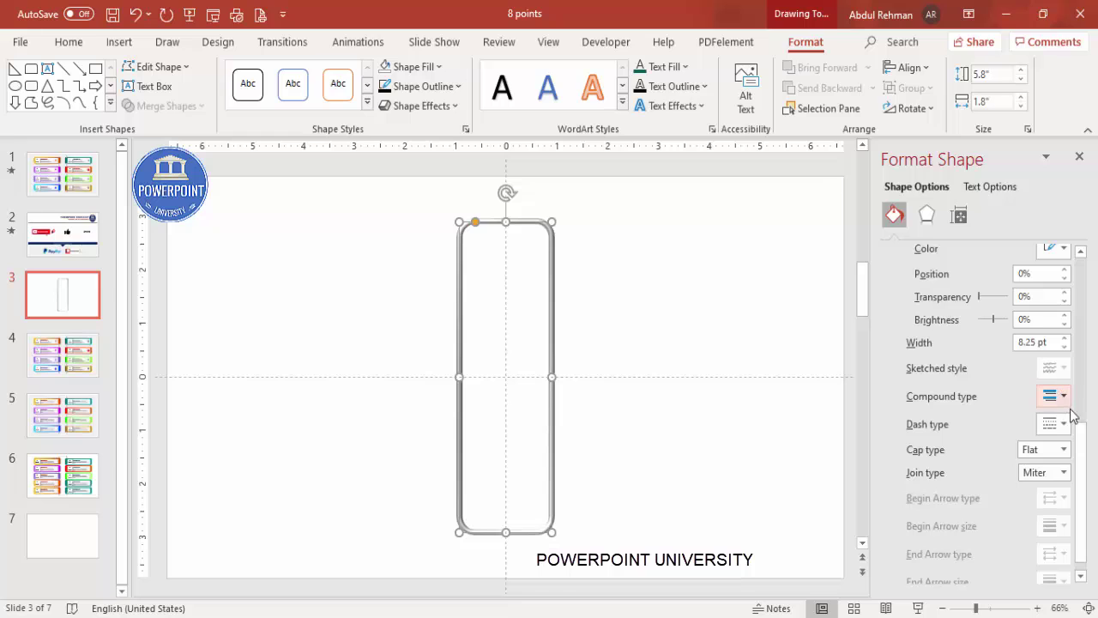
{"action": "scroll", "coordinate": [1081, 449], "scroll_direction": "up", "scroll_amount": 10}
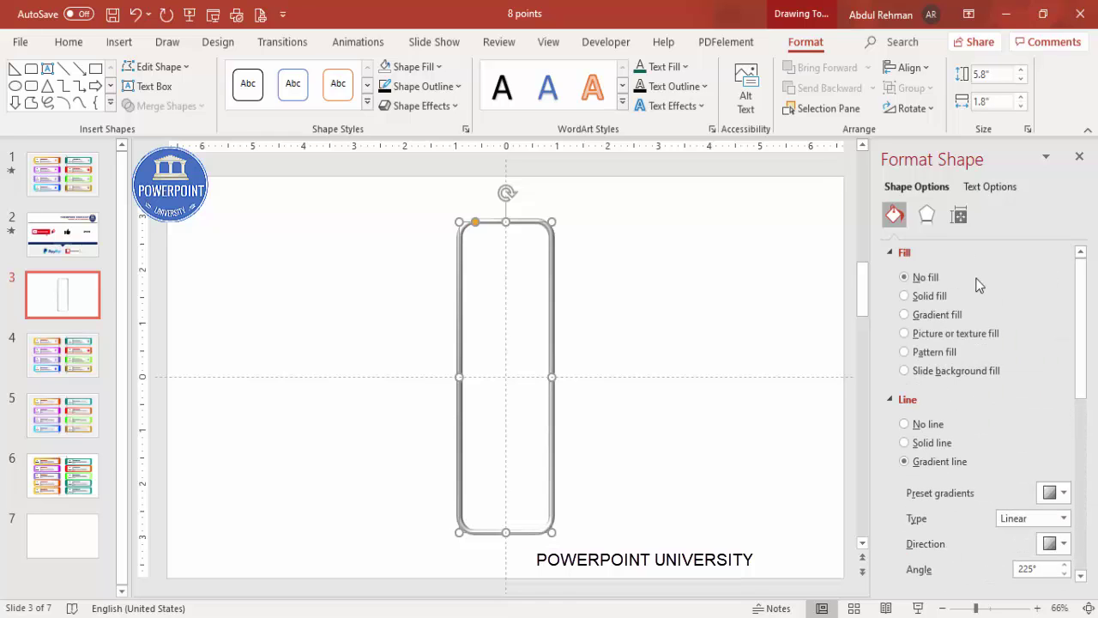
- Give the frame an Offset Bottom shadow at 11 pt distance and 75% transparency
{"action": "left_click", "coordinate": [926, 215]}
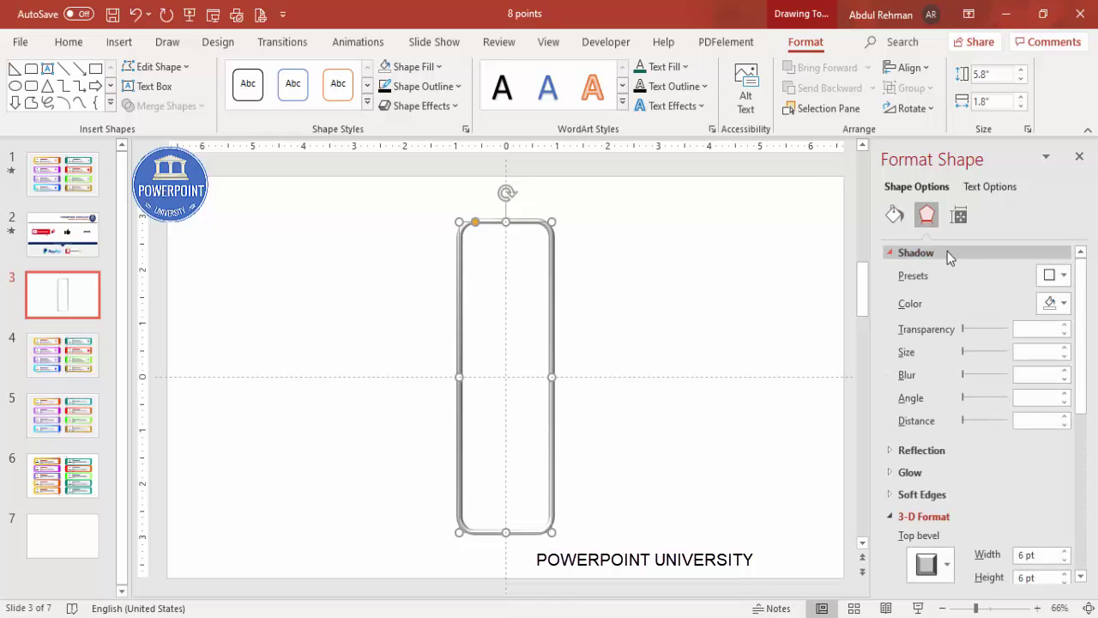
{"action": "left_click", "coordinate": [1064, 275]}
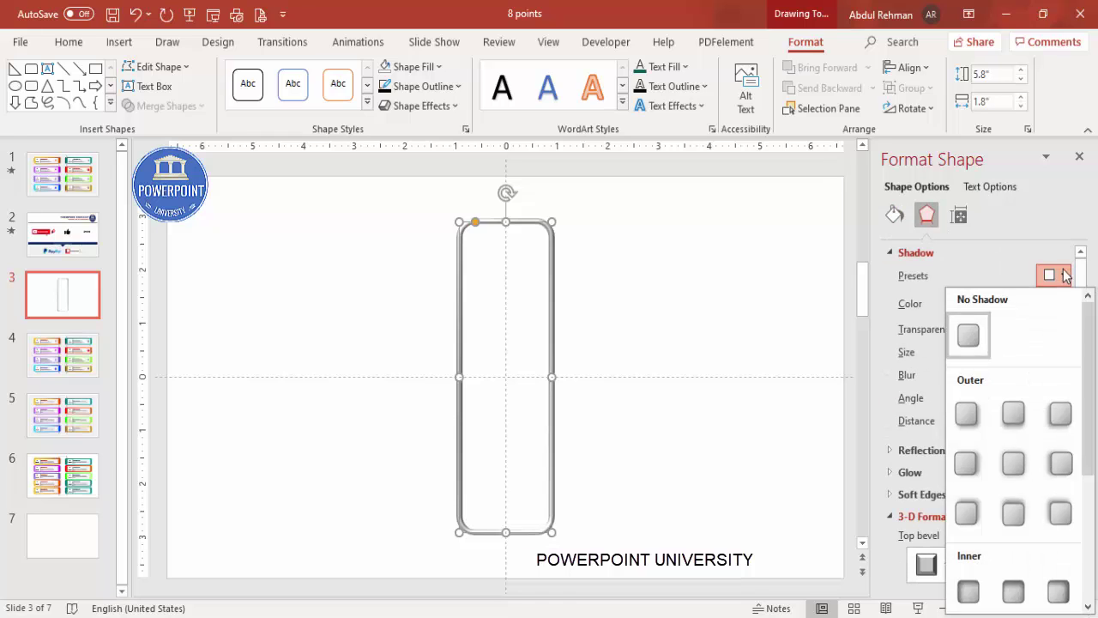
{"action": "left_click", "coordinate": [1016, 418]}
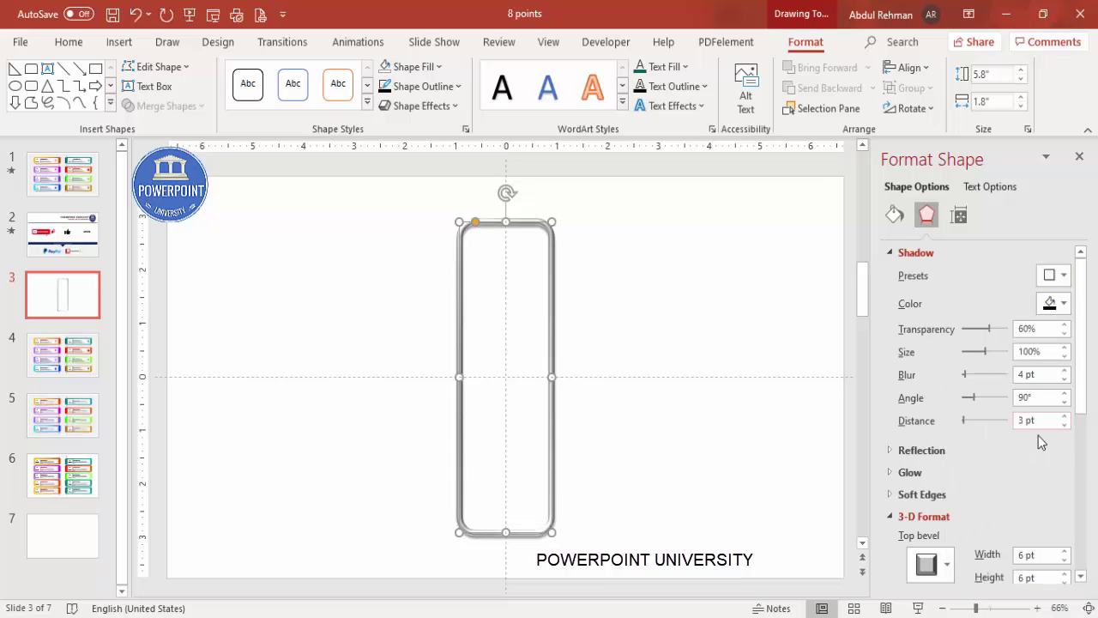
{"action": "left_click", "coordinate": [1065, 416]}
{"action": "left_click", "coordinate": [1065, 416]}
{"action": "left_click", "coordinate": [1065, 416]}
{"action": "left_click", "coordinate": [1065, 416]}
{"action": "left_click", "coordinate": [1064, 416]}
{"action": "left_click", "coordinate": [1065, 416]}
{"action": "left_click", "coordinate": [1065, 416]}
{"action": "left_click", "coordinate": [1065, 416]}
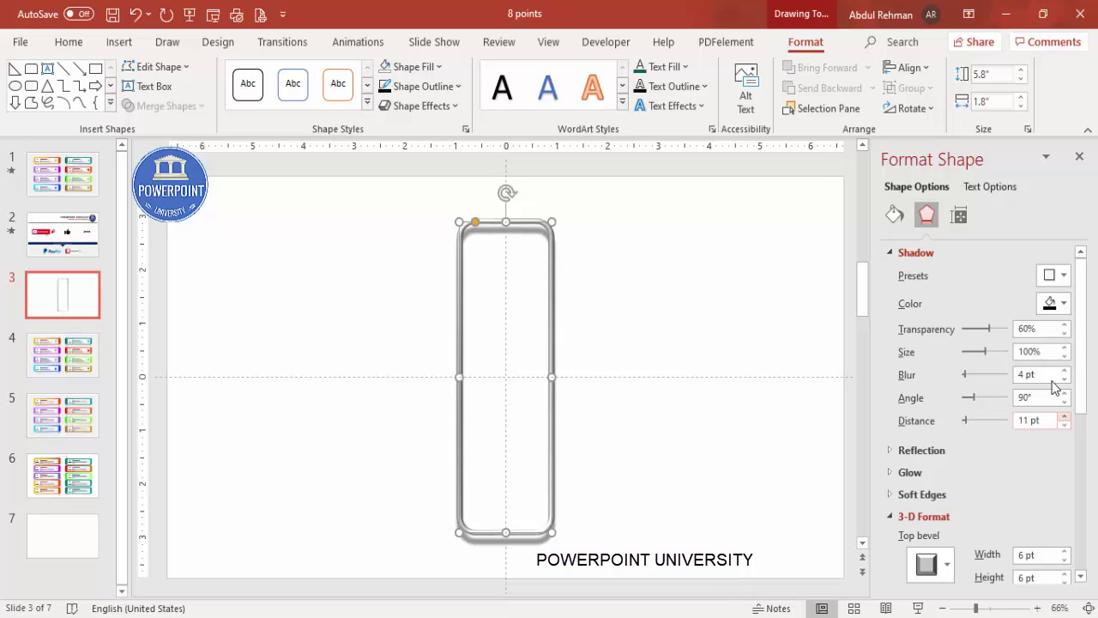
{"action": "left_click", "coordinate": [1064, 325]}
{"action": "left_click", "coordinate": [1064, 325]}
{"action": "left_click", "coordinate": [1064, 325]}
{"action": "left_click", "coordinate": [696, 281]}
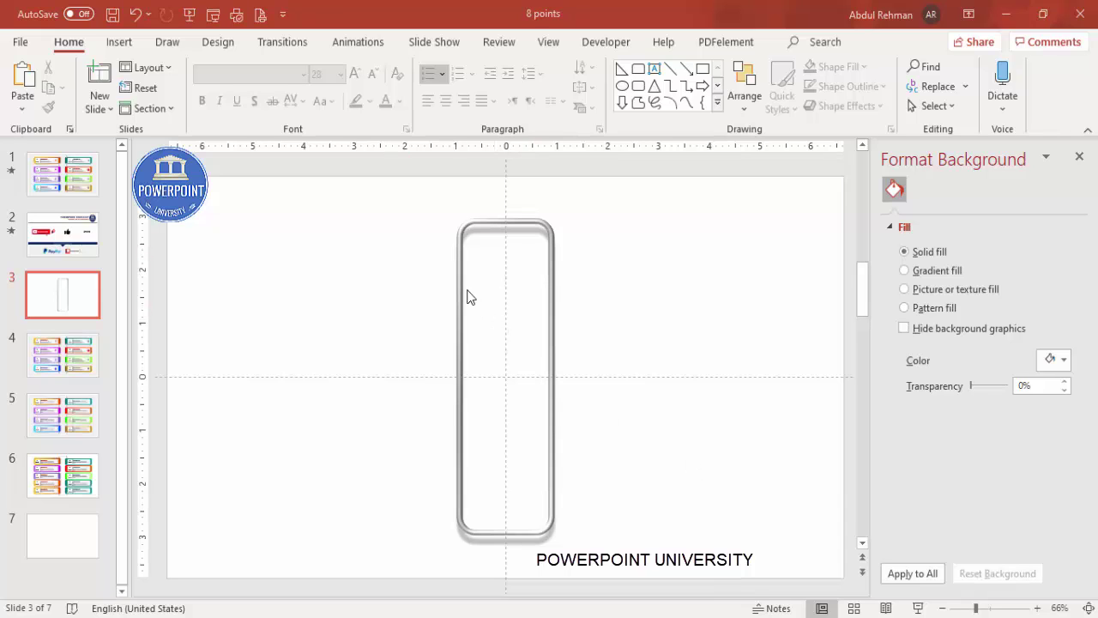
- Draw a wide rounded rectangle on the left overlapping the frame, nudged slightly up
{"action": "left_click", "coordinate": [115, 44]}
{"action": "left_click", "coordinate": [260, 83]}
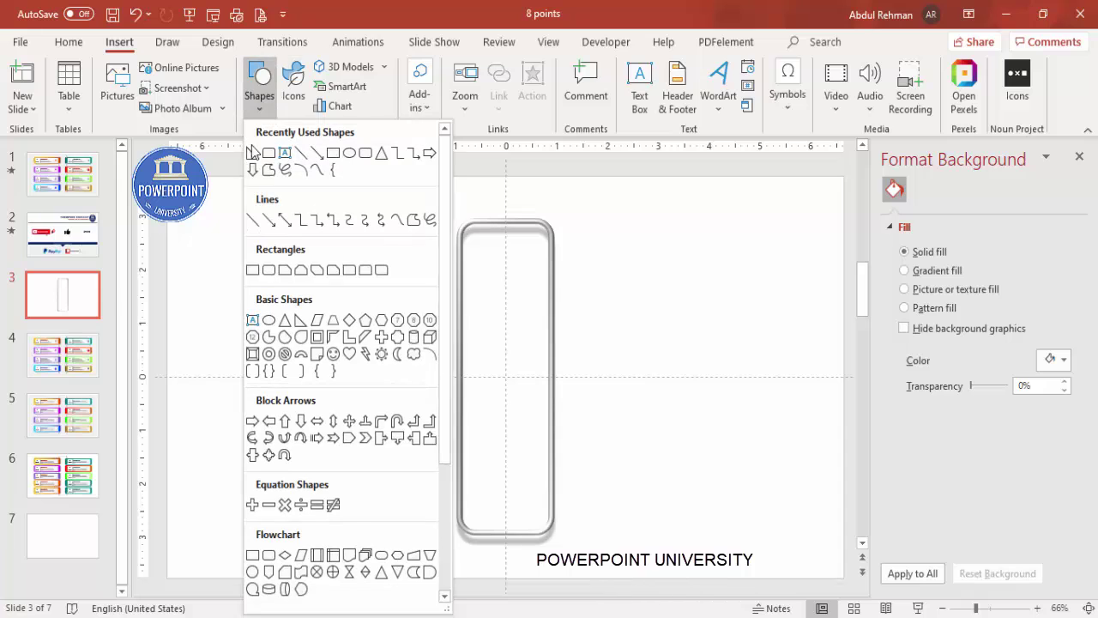
{"action": "left_click", "coordinate": [268, 271]}
{"action": "left_click_drag", "start_coordinate": [228, 250], "coordinate": [487, 313]}
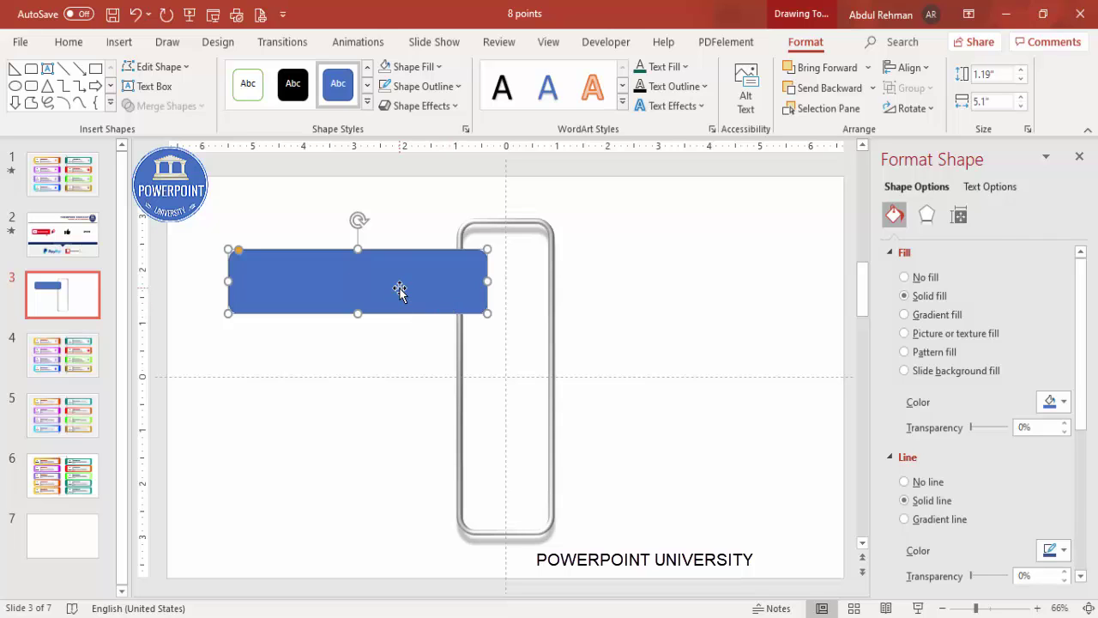
{"action": "left_click_drag", "start_coordinate": [399, 290], "coordinate": [400, 282]}
- Remove the new rectangle's outline and give it a gradient fill
{"action": "left_click", "coordinate": [440, 87]}
{"action": "left_click", "coordinate": [430, 320]}
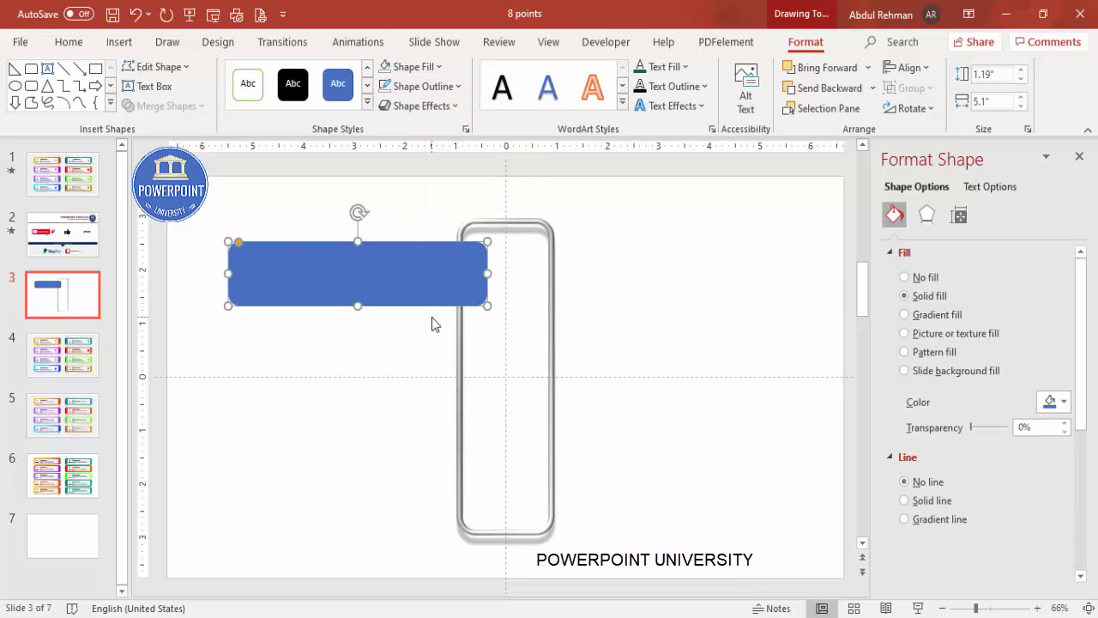
{"action": "left_click", "coordinate": [433, 70]}
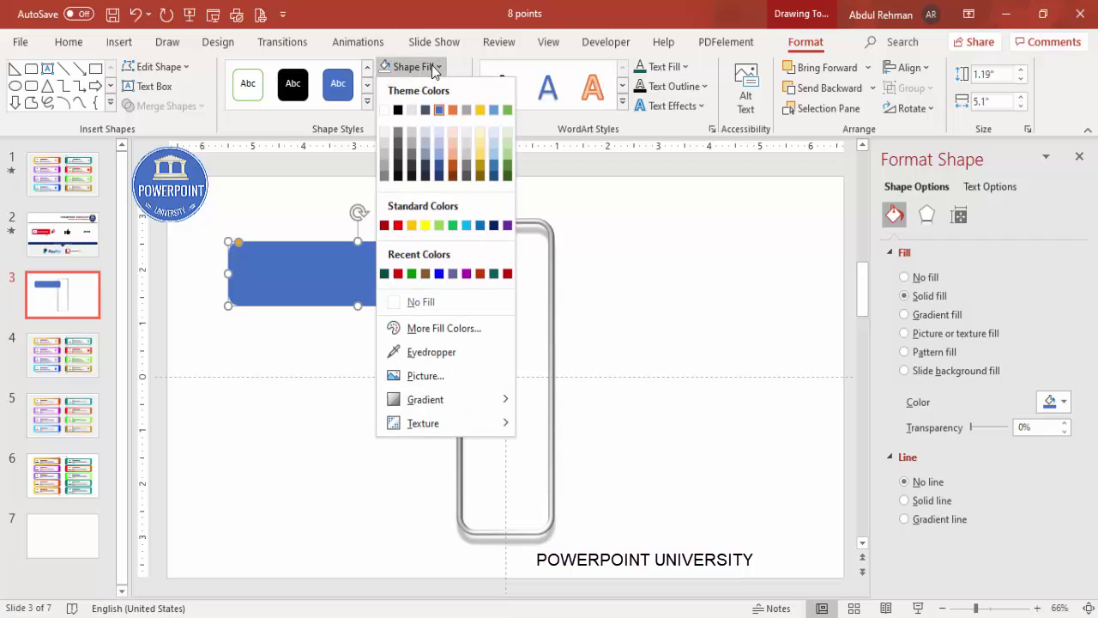
{"action": "left_click", "coordinate": [1040, 314]}
{"action": "left_click", "coordinate": [947, 316]}
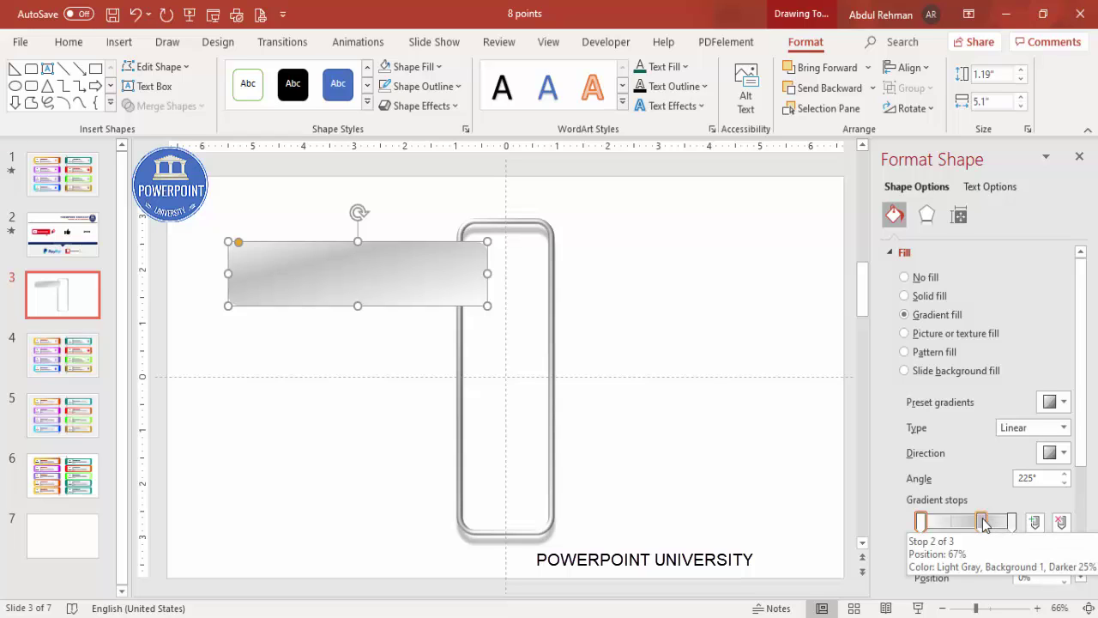
- Delete the banner gradient's middle stop and set the direction to Linear Right
{"action": "left_click", "coordinate": [1062, 521]}
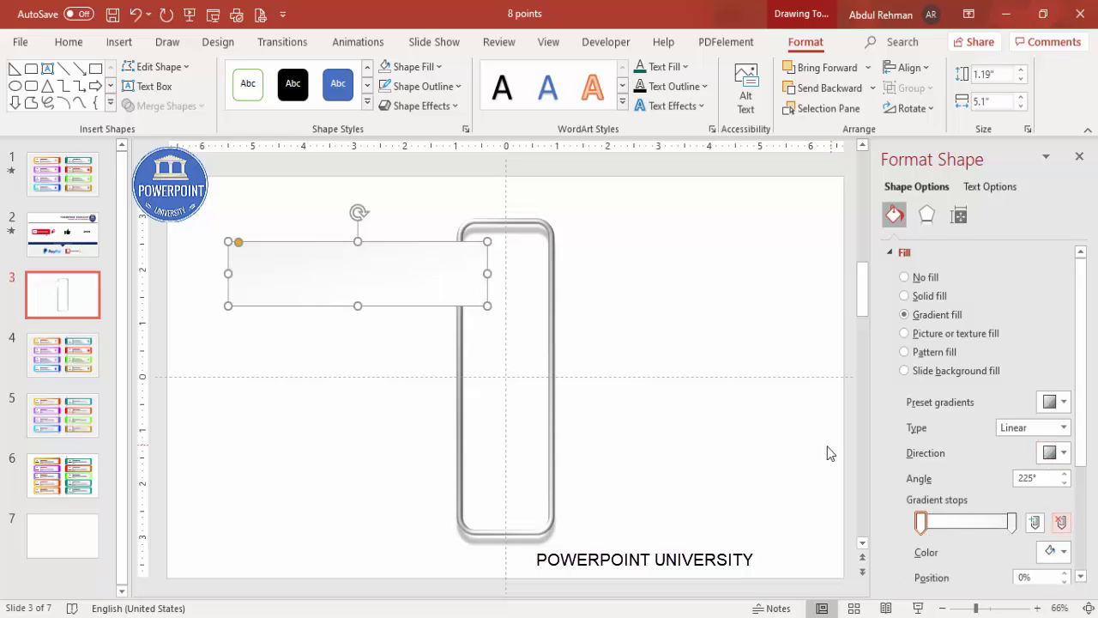
{"action": "left_click", "coordinate": [1062, 452]}
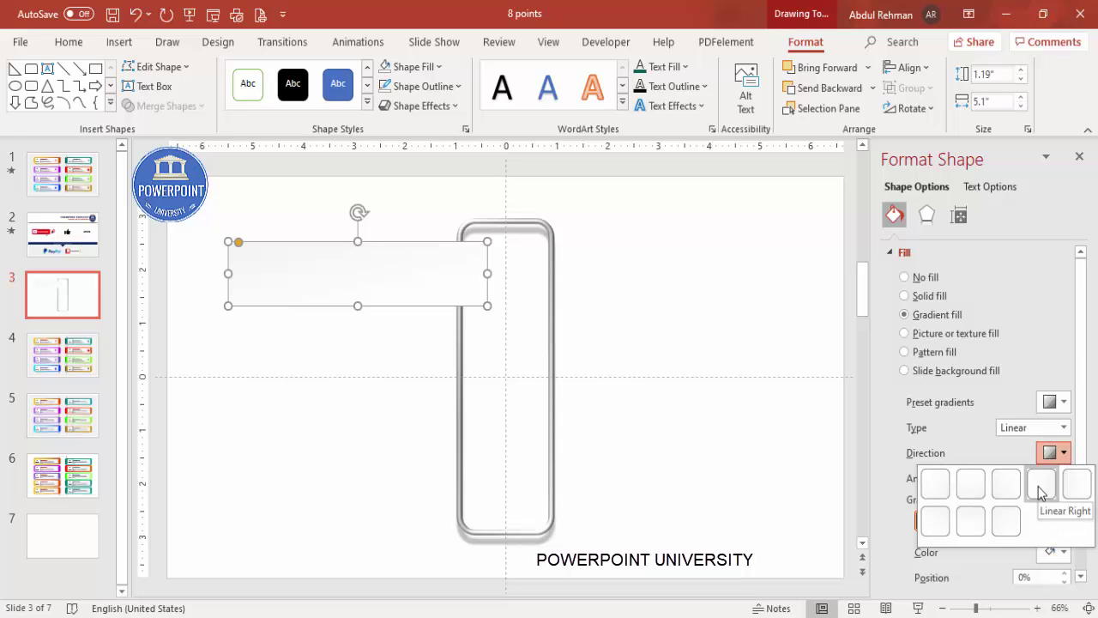
{"action": "left_click", "coordinate": [1038, 489]}
{"action": "left_click", "coordinate": [1063, 452]}
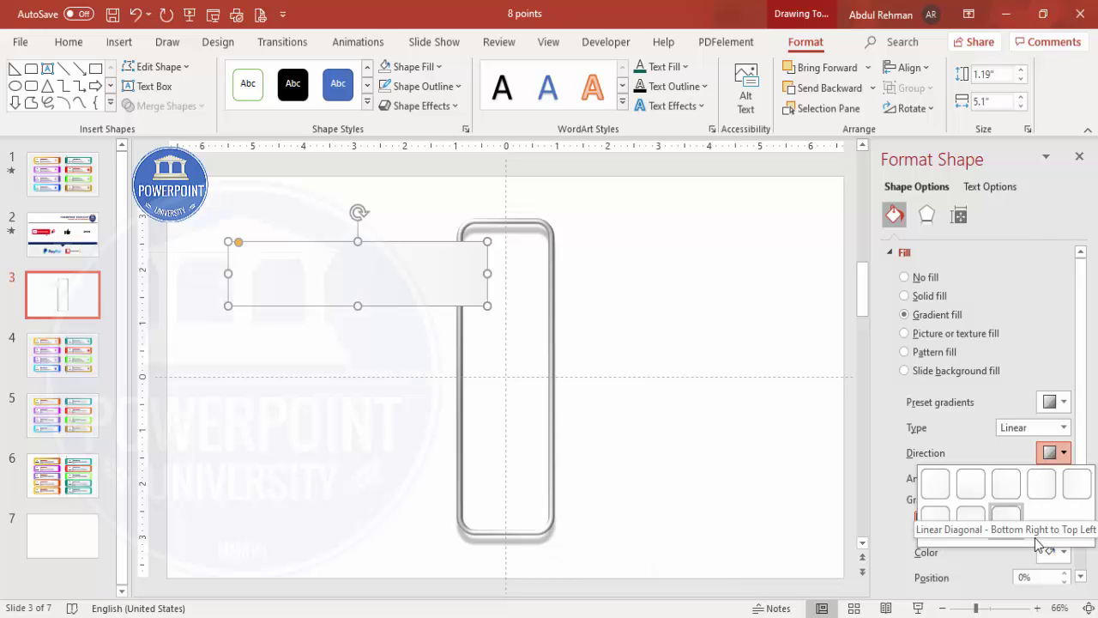
{"action": "left_click", "coordinate": [918, 517]}
- Colour the right gradient stop dark red and the left stop orange
{"action": "left_click", "coordinate": [1013, 521]}
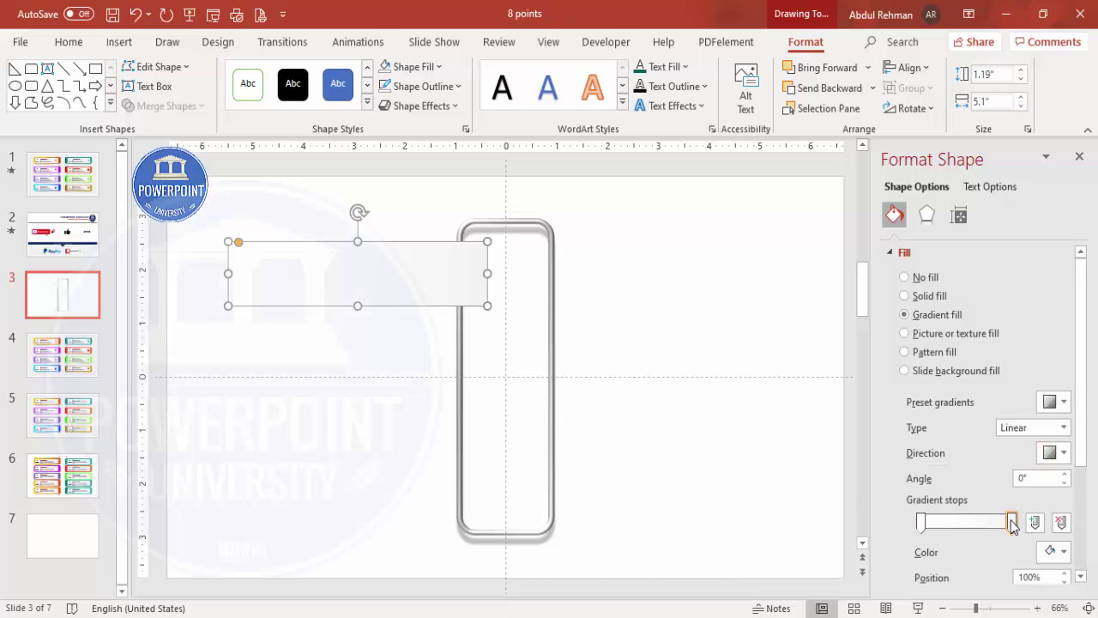
{"action": "left_click_drag", "start_coordinate": [1085, 447], "coordinate": [1088, 506]}
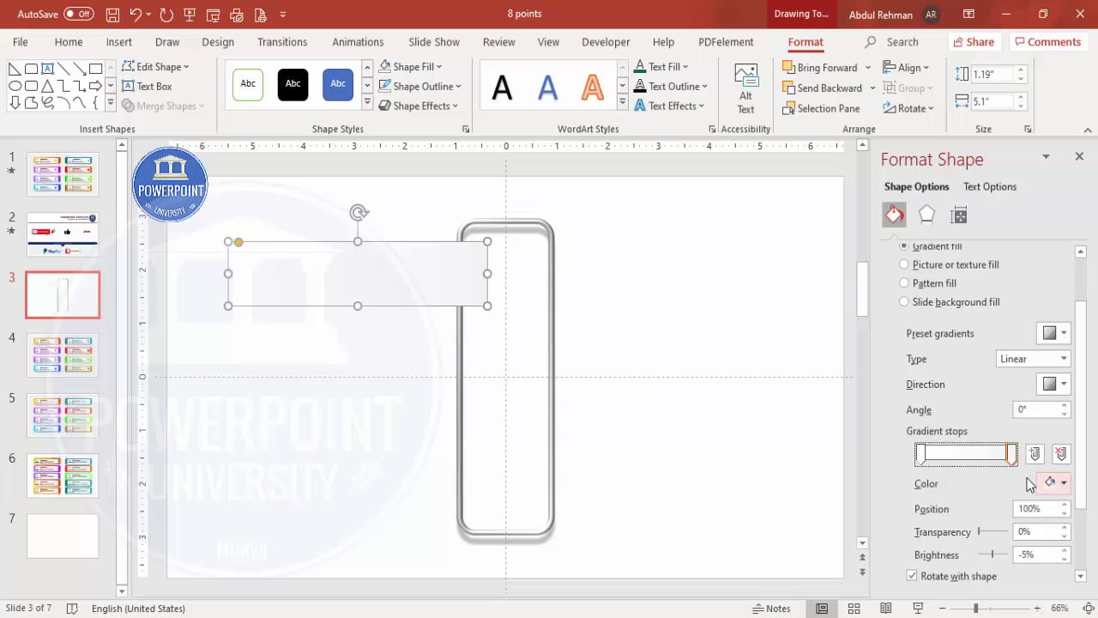
{"action": "left_click", "coordinate": [1055, 483]}
{"action": "left_click", "coordinate": [1005, 443]}
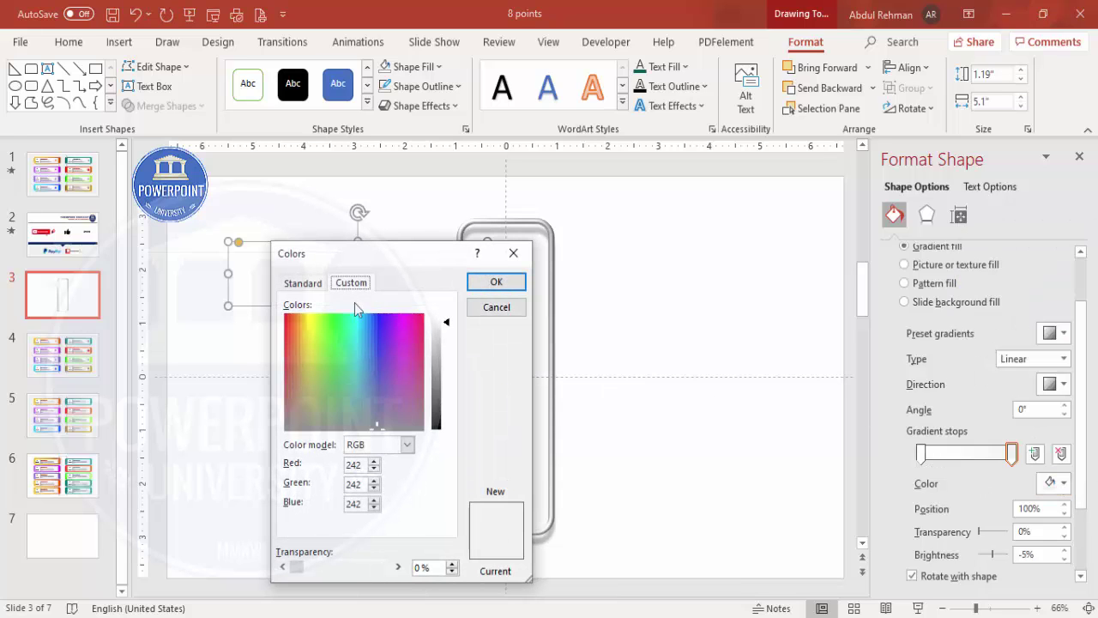
{"action": "left_click", "coordinate": [296, 285]}
{"action": "left_click", "coordinate": [349, 446]}
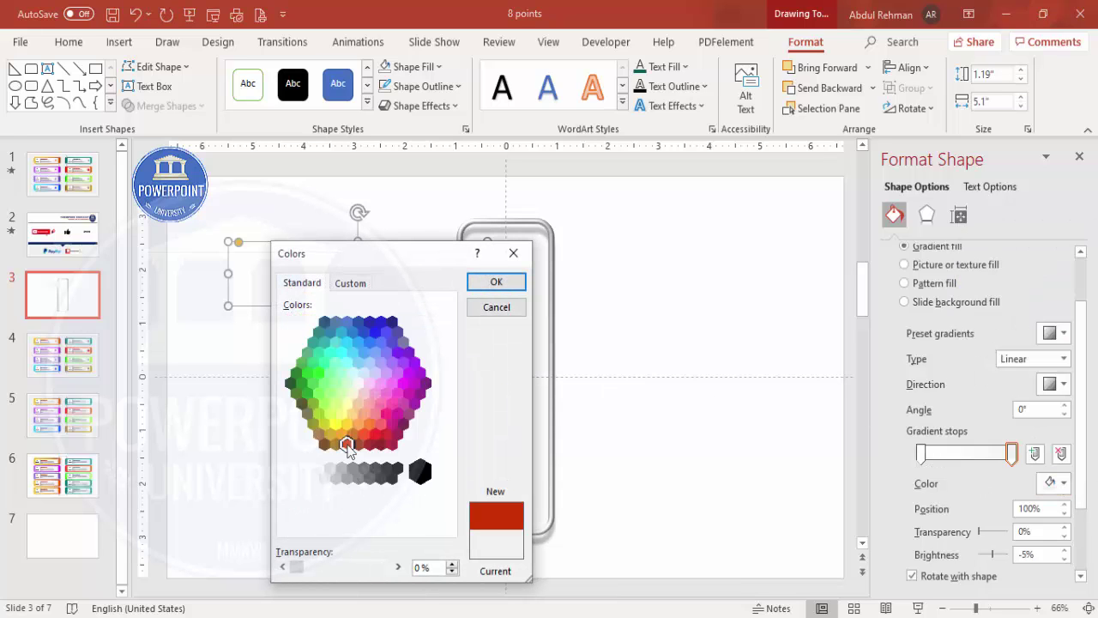
{"action": "left_click", "coordinate": [515, 285]}
{"action": "left_click", "coordinate": [920, 453]}
{"action": "left_click", "coordinate": [1055, 483]}
{"action": "left_click", "coordinate": [1003, 443]}
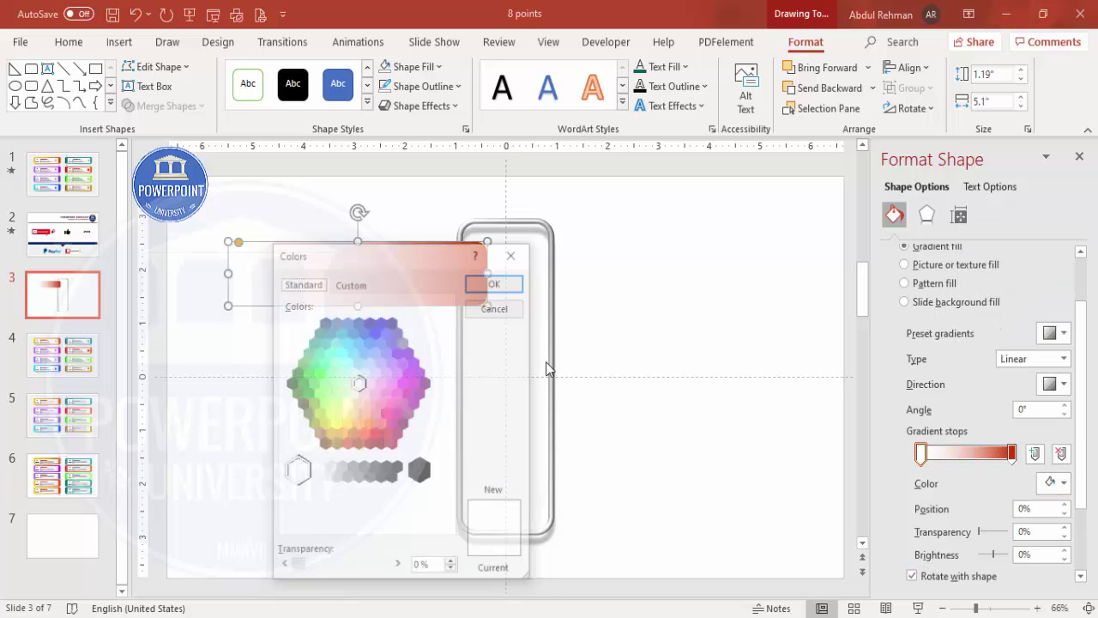
{"action": "left_click", "coordinate": [342, 439]}
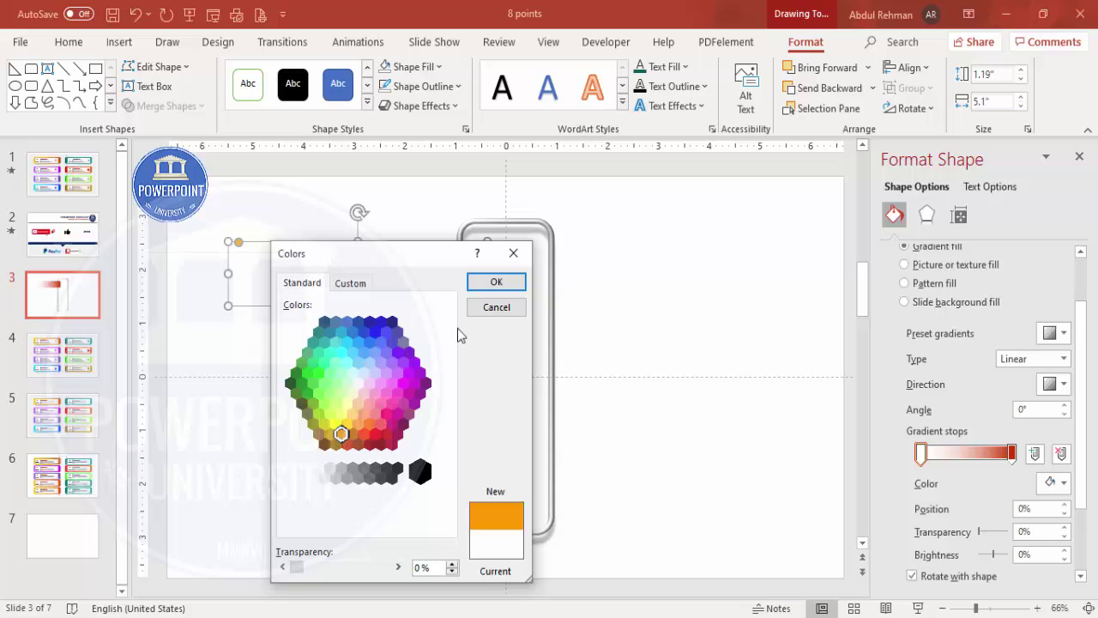
{"action": "left_click", "coordinate": [474, 283]}
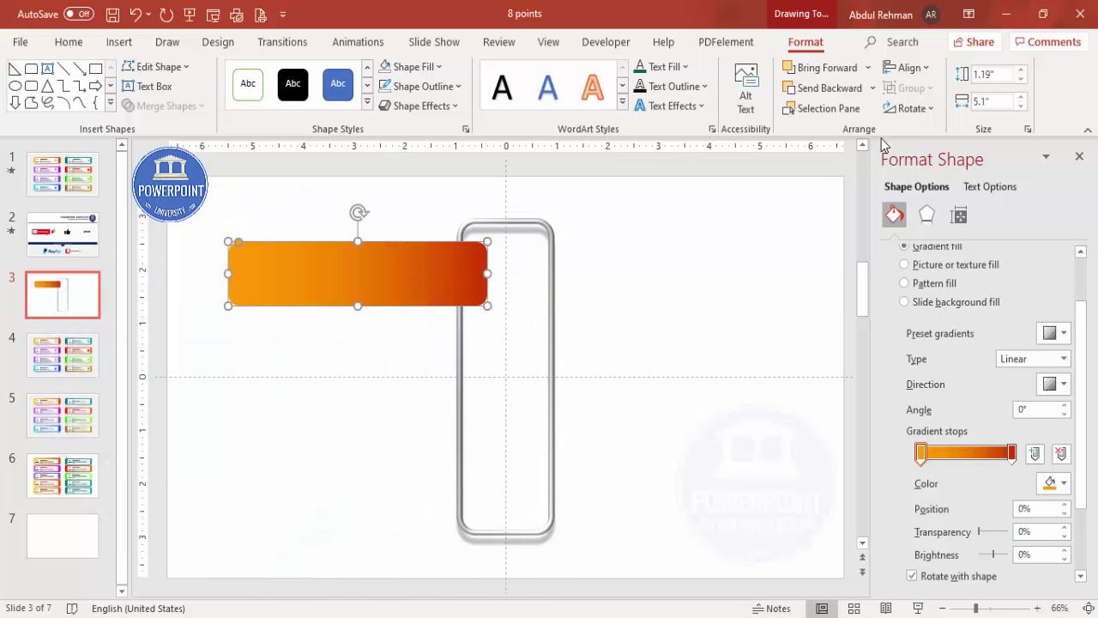
- Send the orange banner backward behind the silver frame
{"action": "left_click", "coordinate": [872, 88]}
{"action": "left_click", "coordinate": [836, 132]}
{"action": "left_click", "coordinate": [689, 280]}
{"action": "double_click", "coordinate": [404, 294]}
{"action": "left_click", "coordinate": [405, 293]}
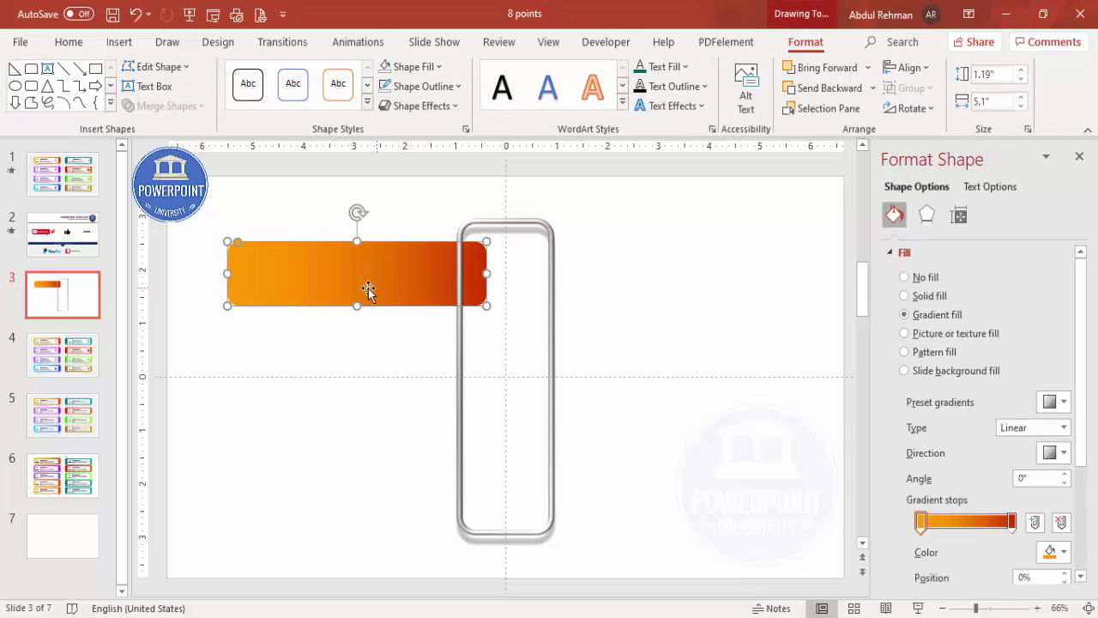